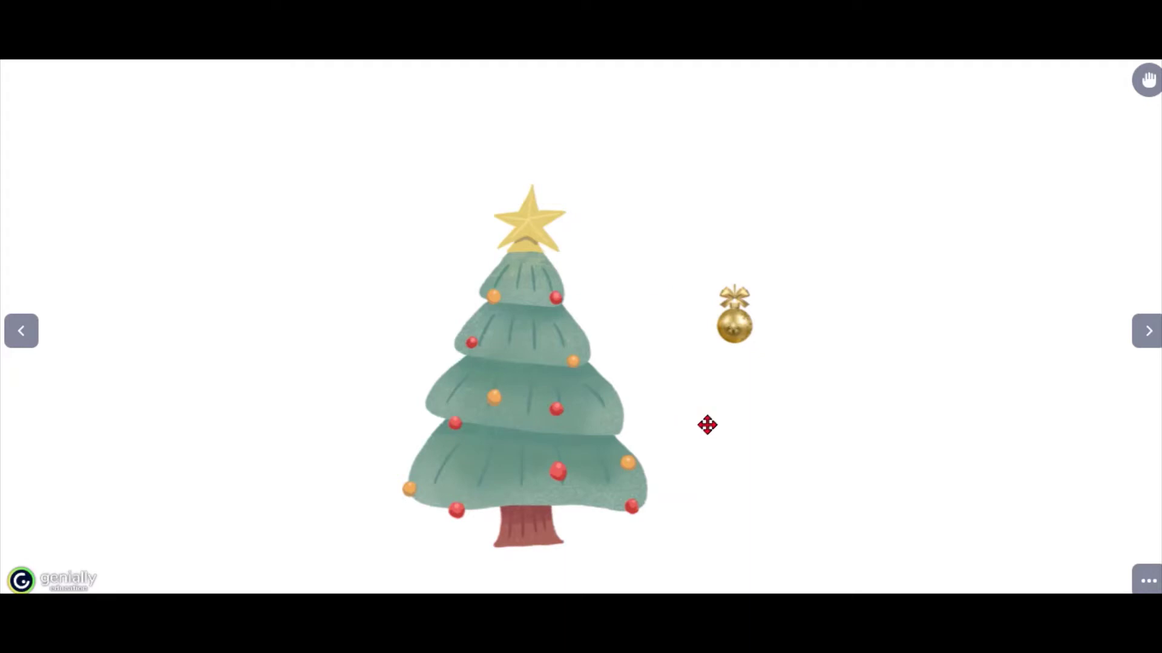
- Drag the gold bauble from the right side onto the tree's second tier in preview
{"action": "left_click_drag", "start_coordinate": [734, 321], "coordinate": [484, 390]}
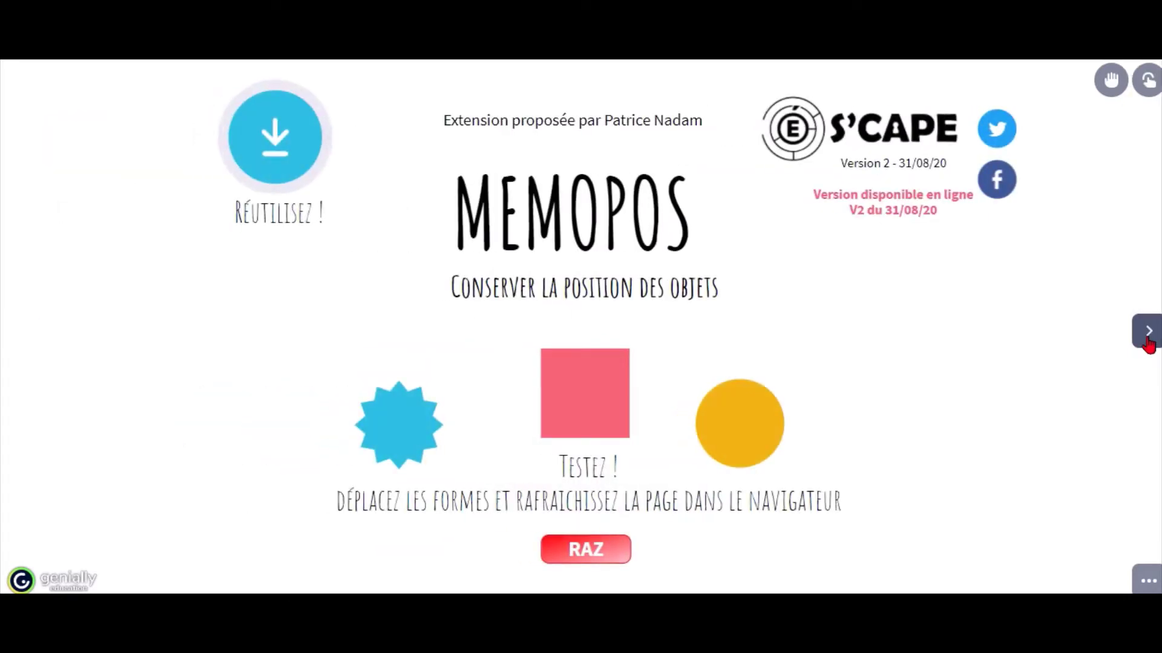
- On the next page, hang three baubles on the tree's upper part, middle and right side
{"action": "left_click", "coordinate": [1146, 339]}
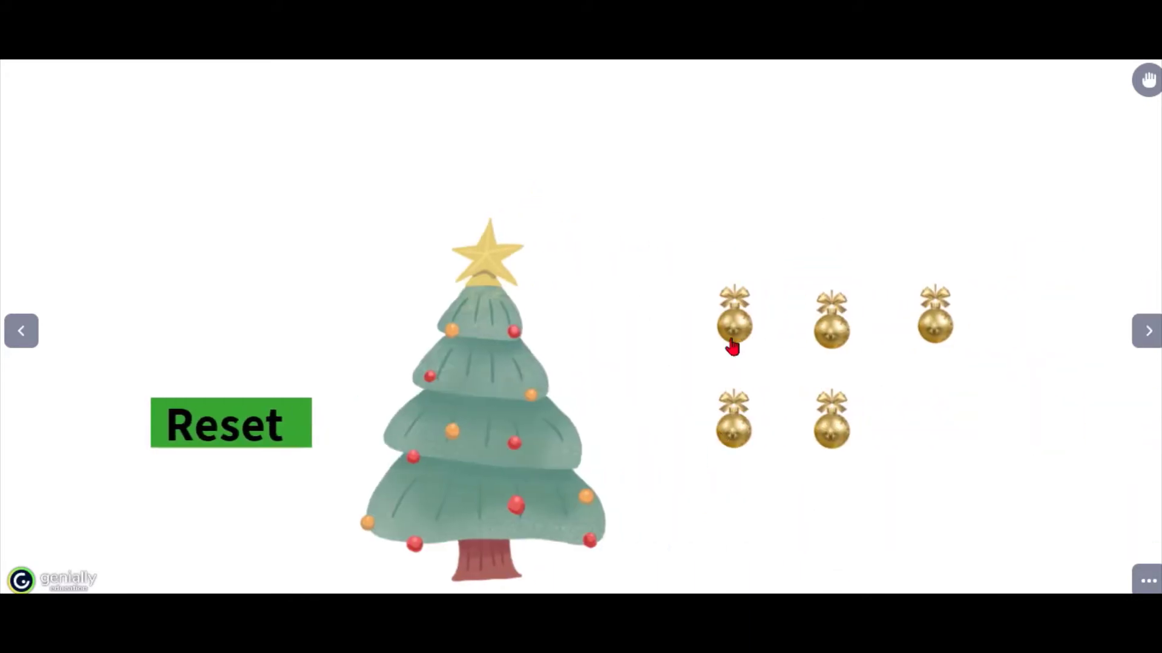
{"action": "left_click_drag", "start_coordinate": [733, 332], "coordinate": [473, 358]}
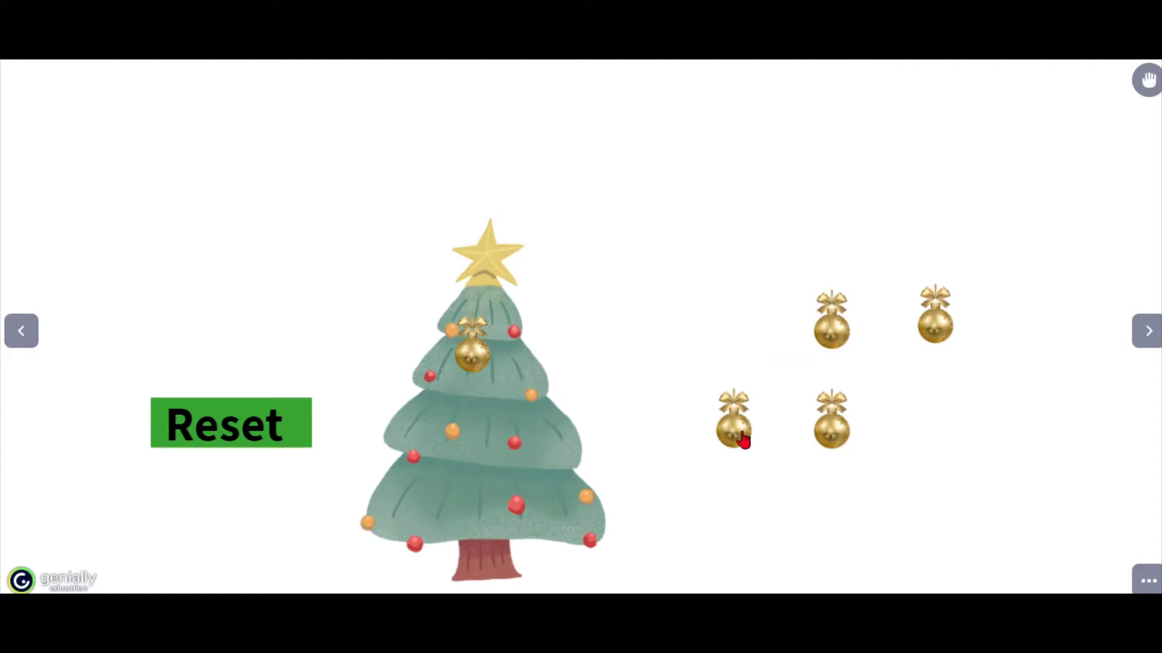
{"action": "left_click_drag", "start_coordinate": [742, 441], "coordinate": [479, 442]}
{"action": "left_click_drag", "start_coordinate": [830, 423], "coordinate": [542, 418]}
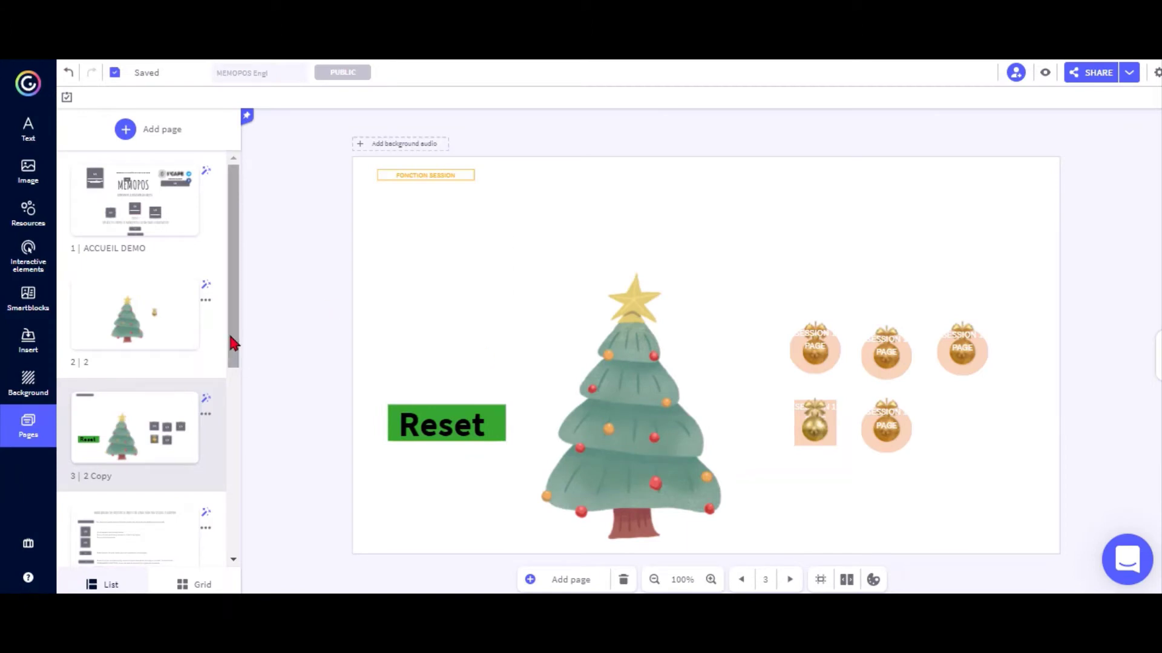
- Browse pages 4, 5, 6 and 7 in the Pages list, then return via page 4 to page 5
{"action": "left_click_drag", "start_coordinate": [233, 344], "coordinate": [234, 415]}
{"action": "left_click", "coordinate": [141, 412]}
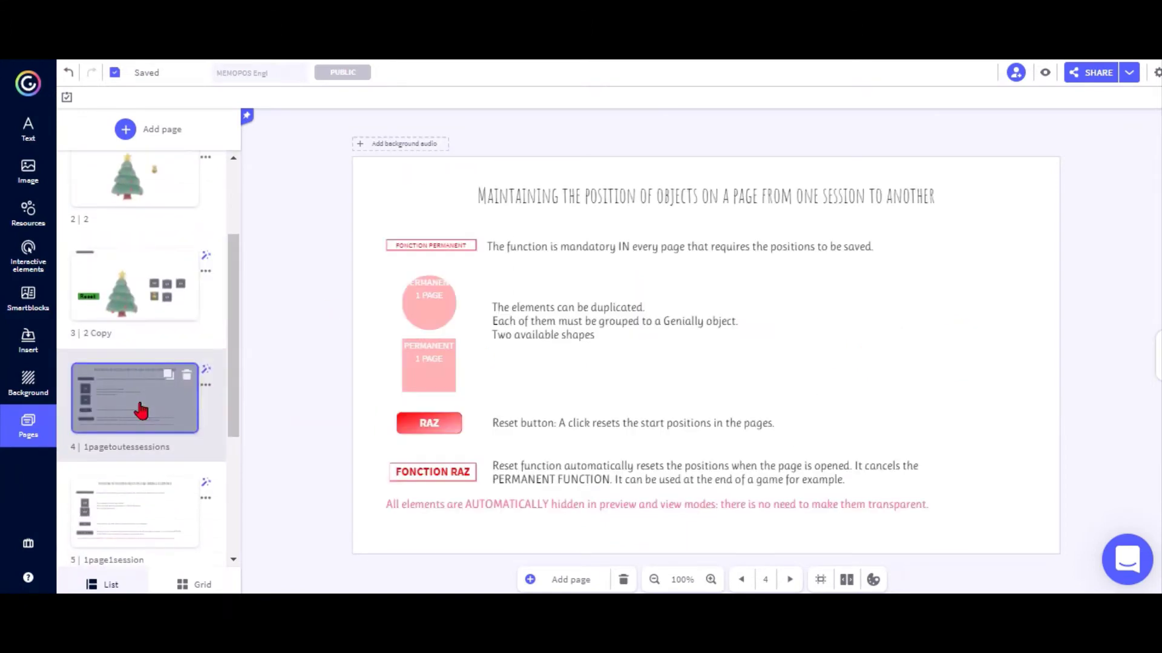
{"action": "left_click_drag", "start_coordinate": [233, 365], "coordinate": [234, 478]}
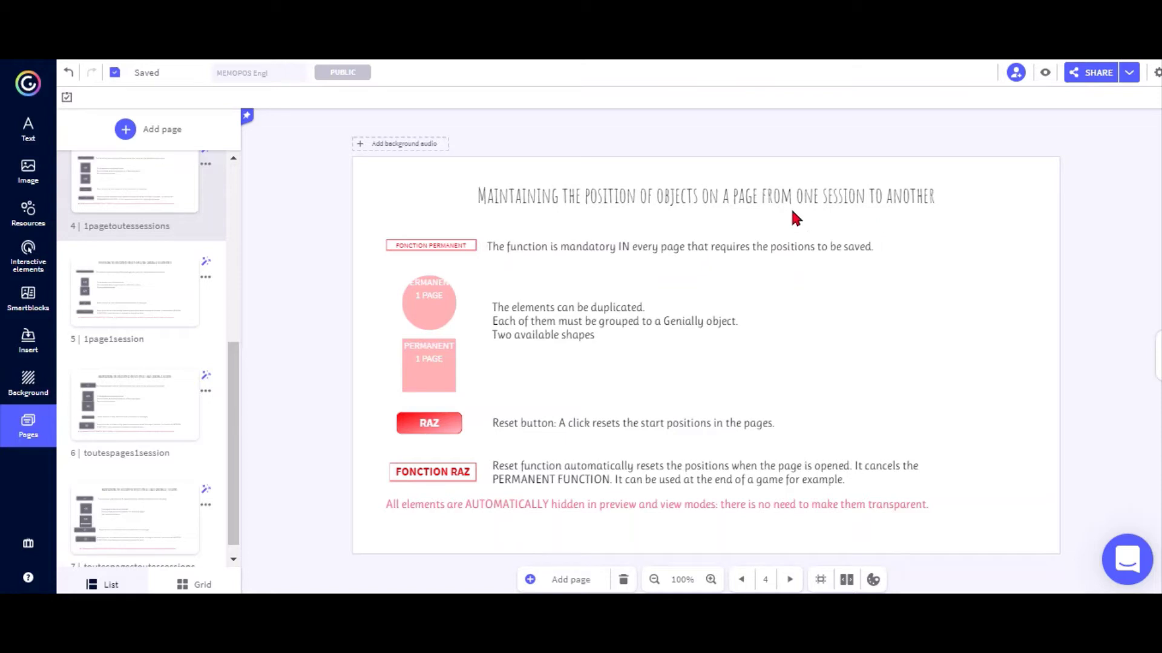
{"action": "left_click", "coordinate": [139, 327]}
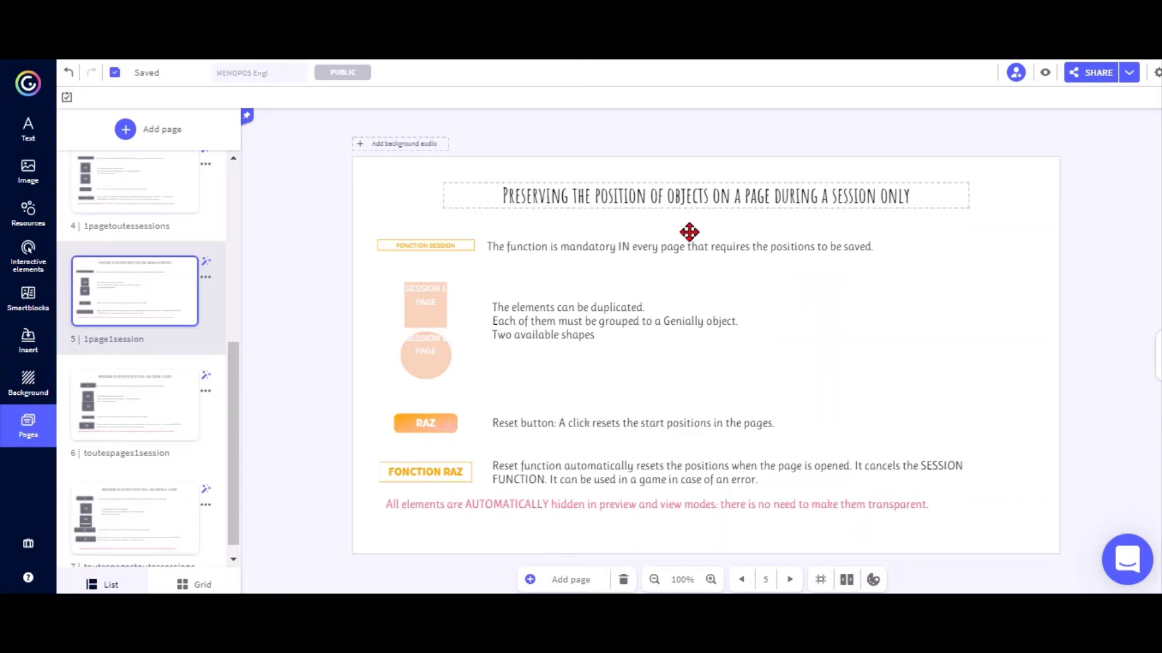
{"action": "left_click", "coordinate": [126, 418]}
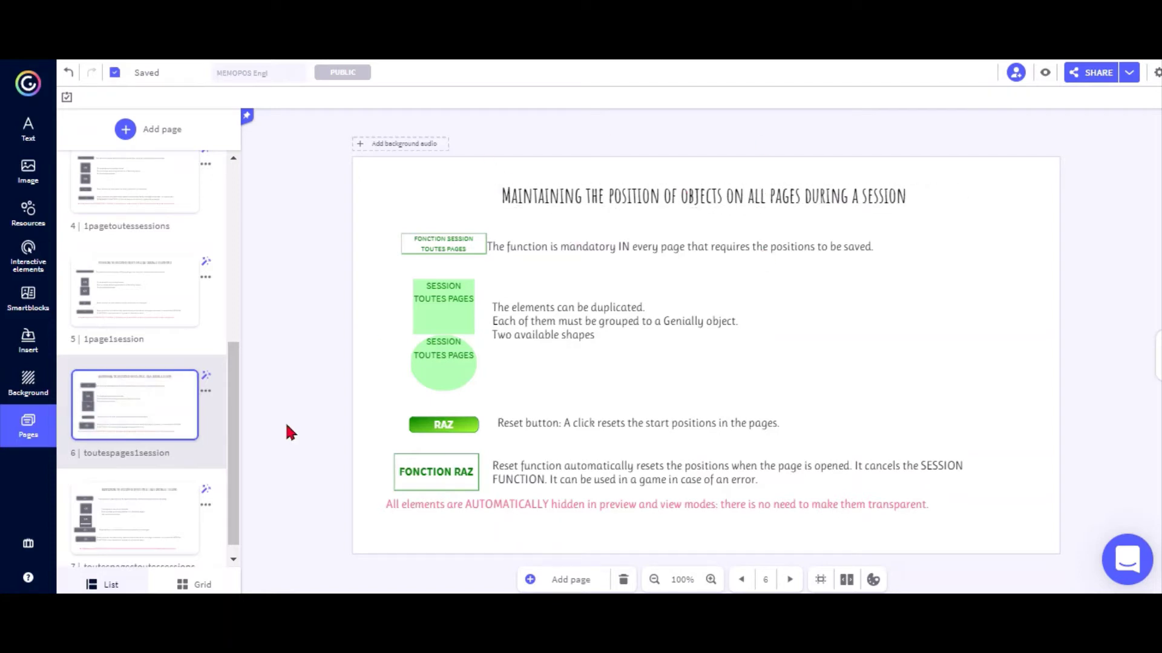
{"action": "scroll", "coordinate": [239, 460], "scroll_direction": "down", "scroll_amount": 1}
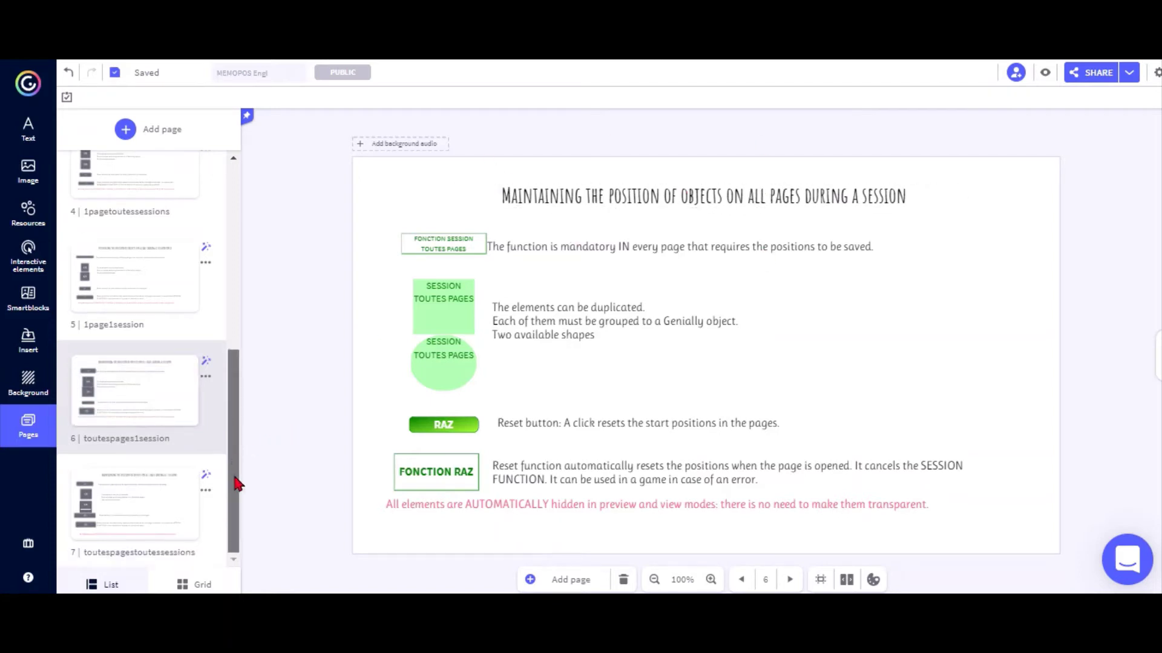
{"action": "left_click", "coordinate": [139, 498]}
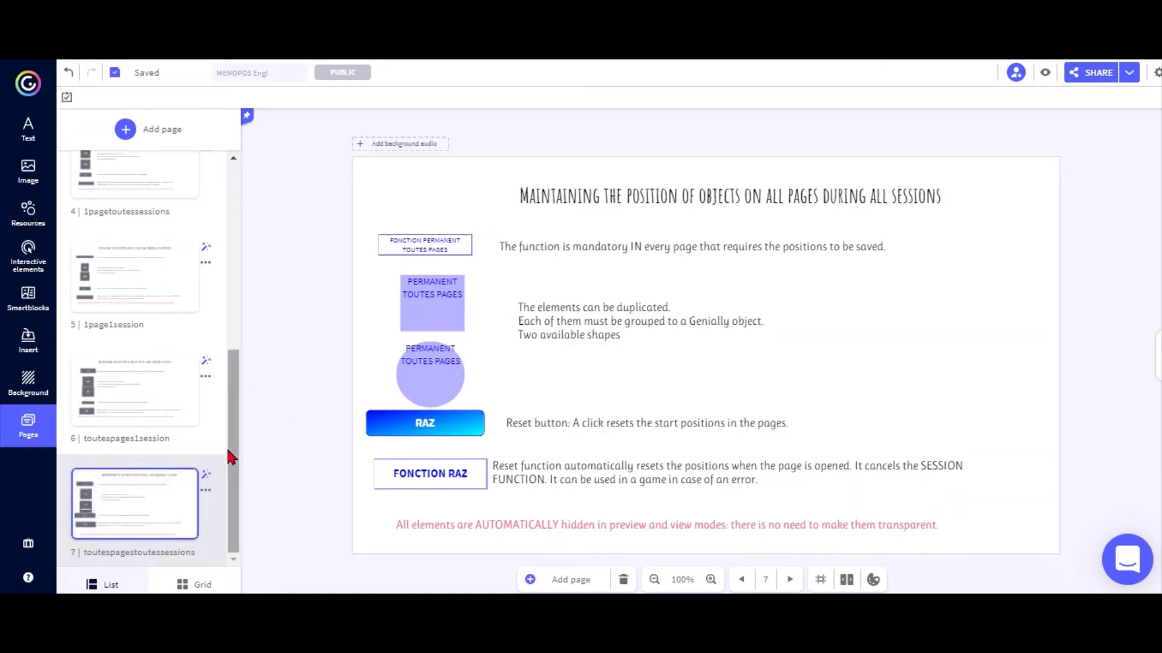
{"action": "left_click_drag", "start_coordinate": [239, 456], "coordinate": [238, 337]}
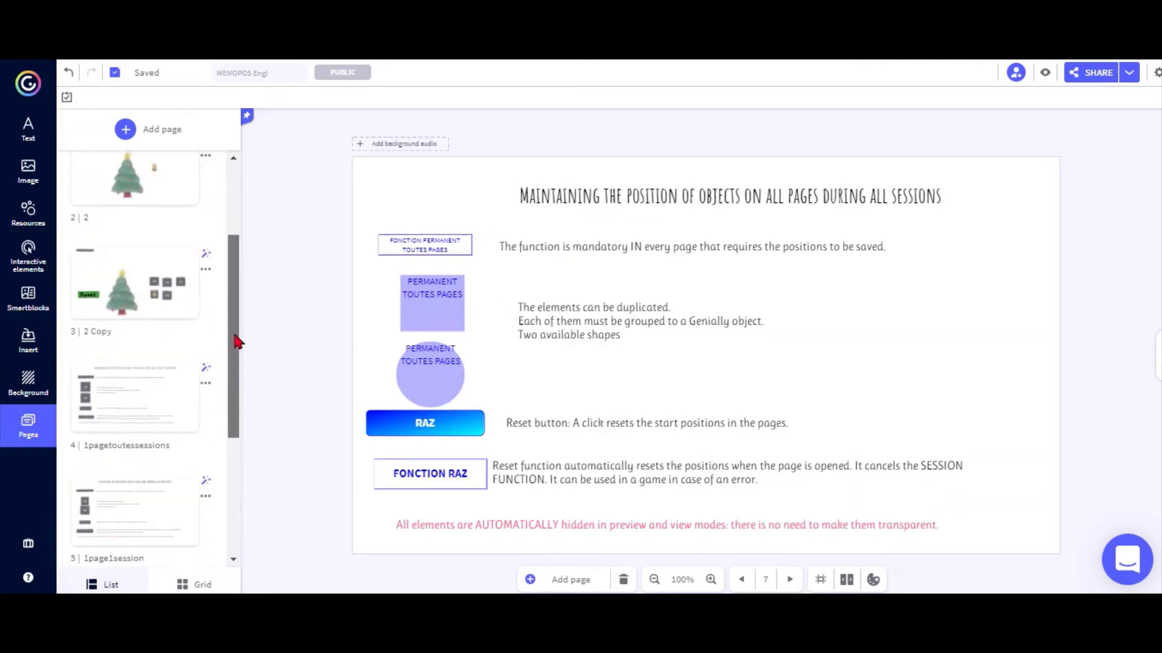
{"action": "left_click", "coordinate": [118, 389]}
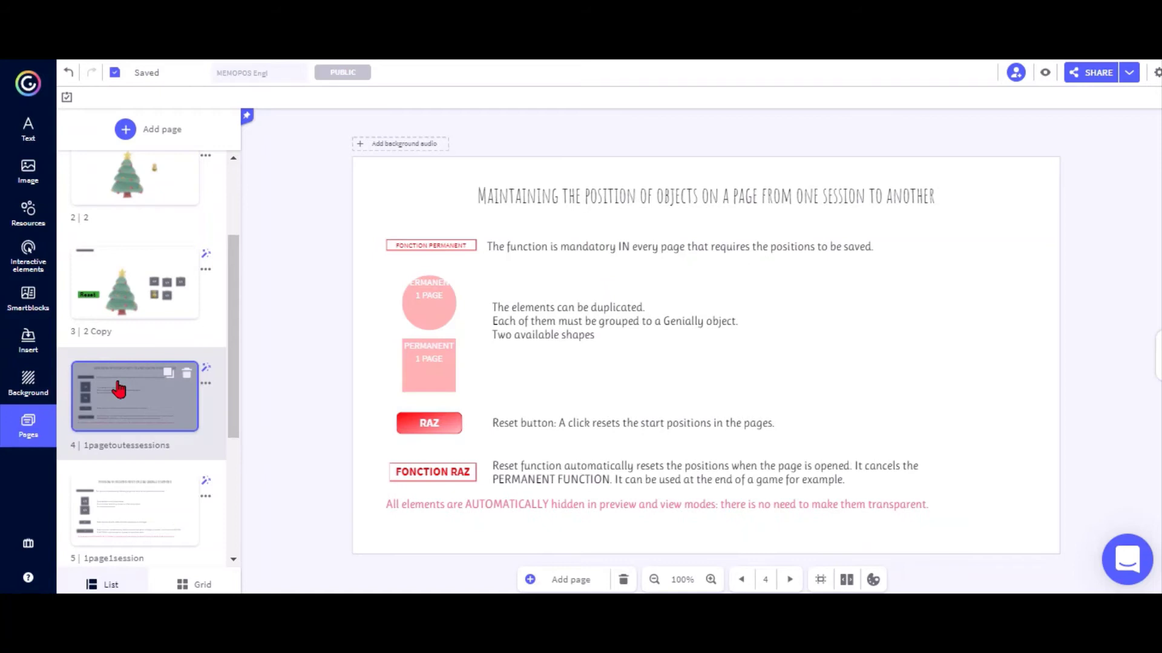
{"action": "left_click", "coordinate": [116, 520]}
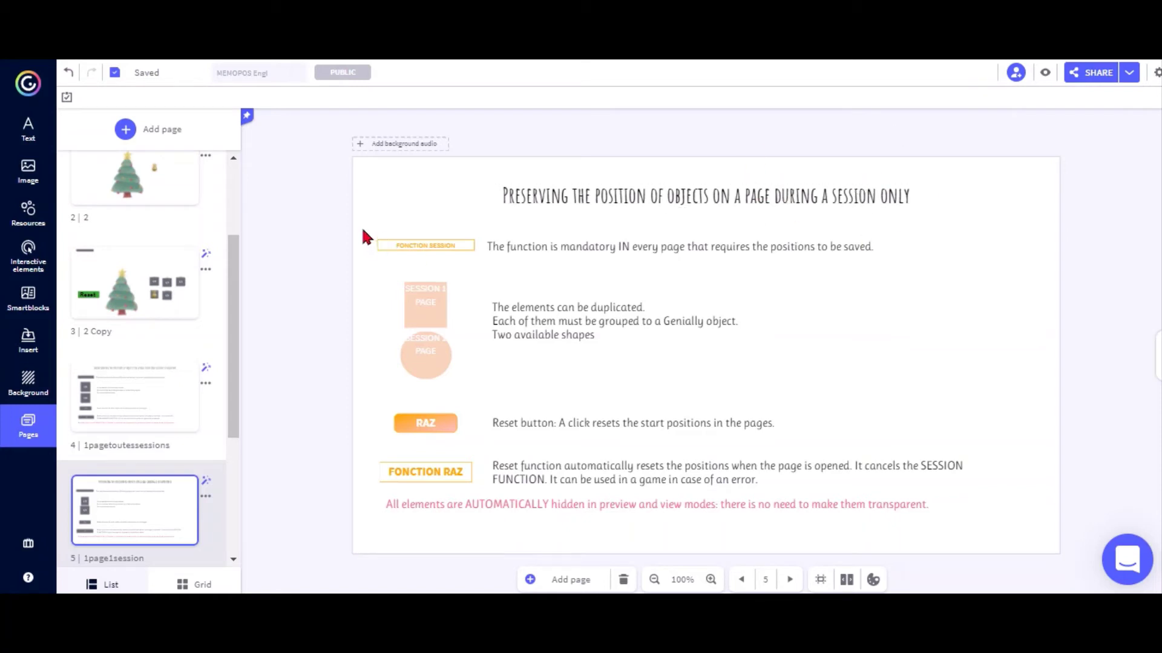
- Marquee-select the session objects and RAZ button, select FONCTION SESSION, then return to page 3
{"action": "left_click_drag", "start_coordinate": [363, 224], "coordinate": [473, 446]}
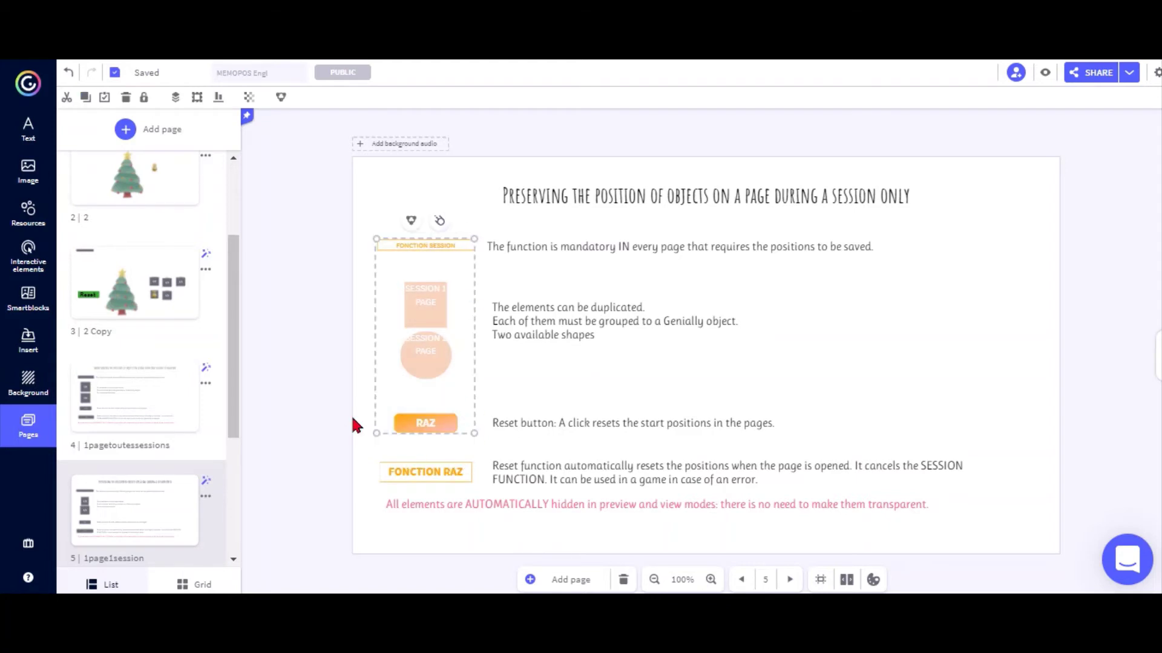
{"action": "left_click", "coordinate": [336, 333]}
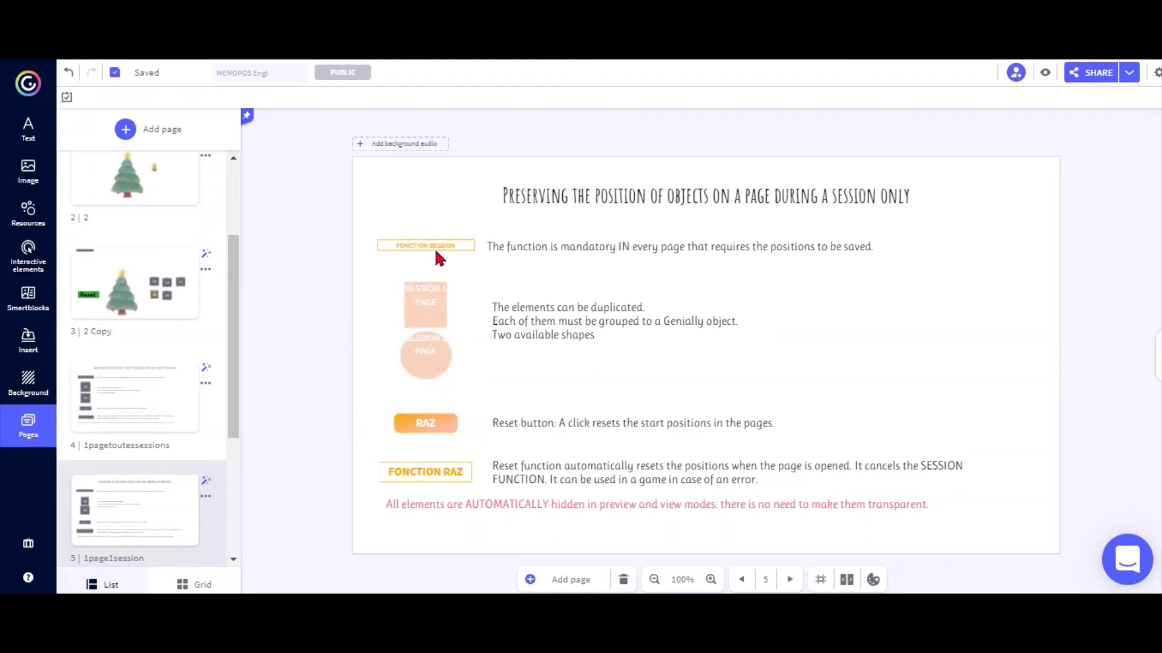
{"action": "left_click", "coordinate": [436, 243]}
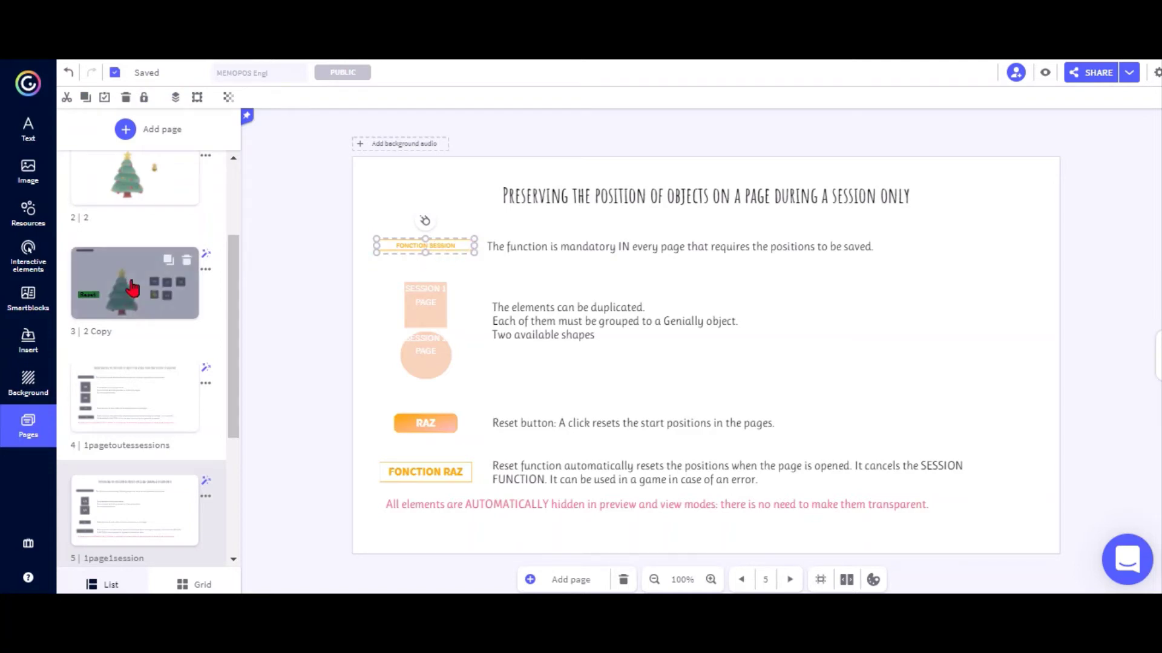
{"action": "left_click", "coordinate": [140, 301]}
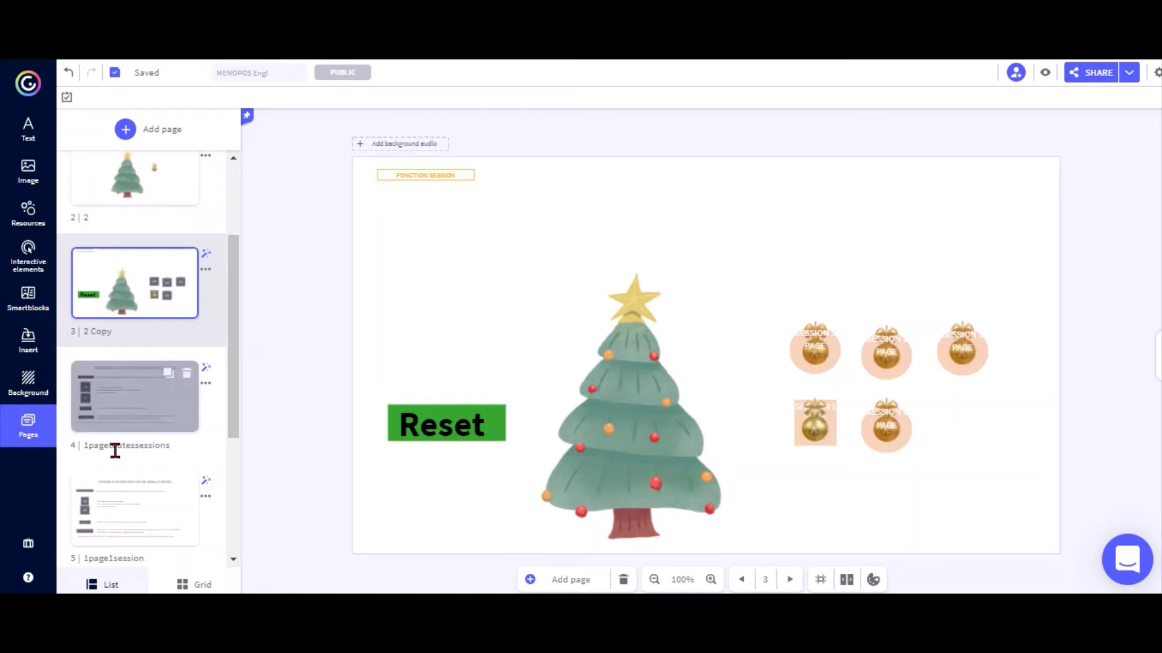
- Check the SESSION PAGE element on page 5, then return to the Christmas tree page 3
{"action": "left_click", "coordinate": [115, 511]}
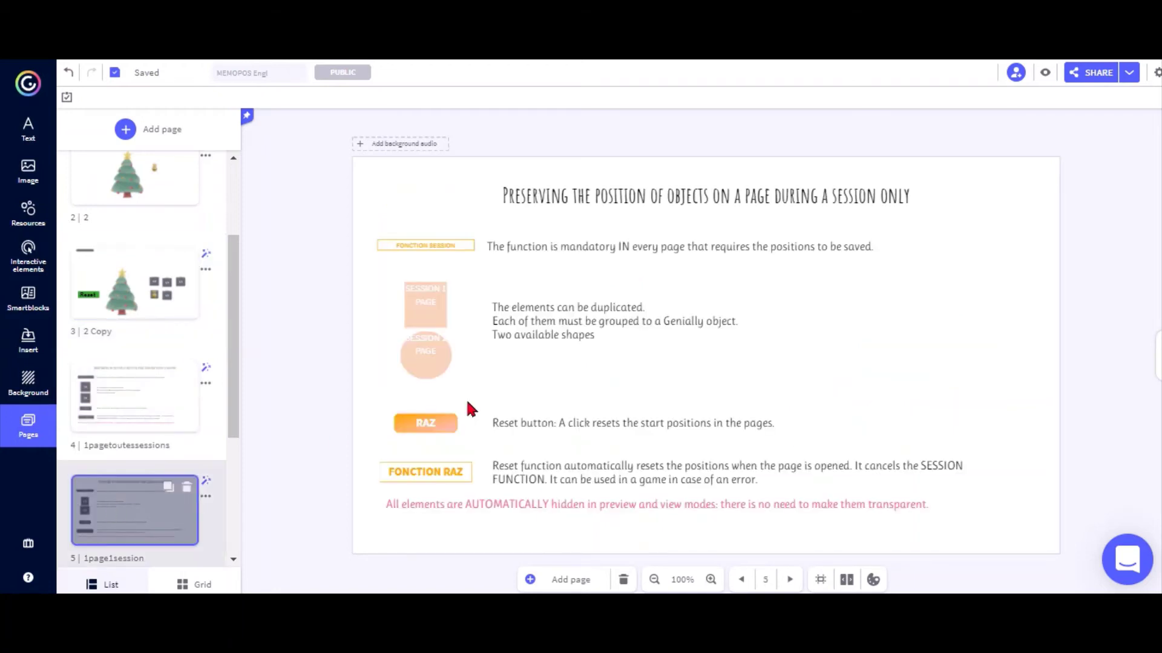
{"action": "left_click", "coordinate": [423, 303]}
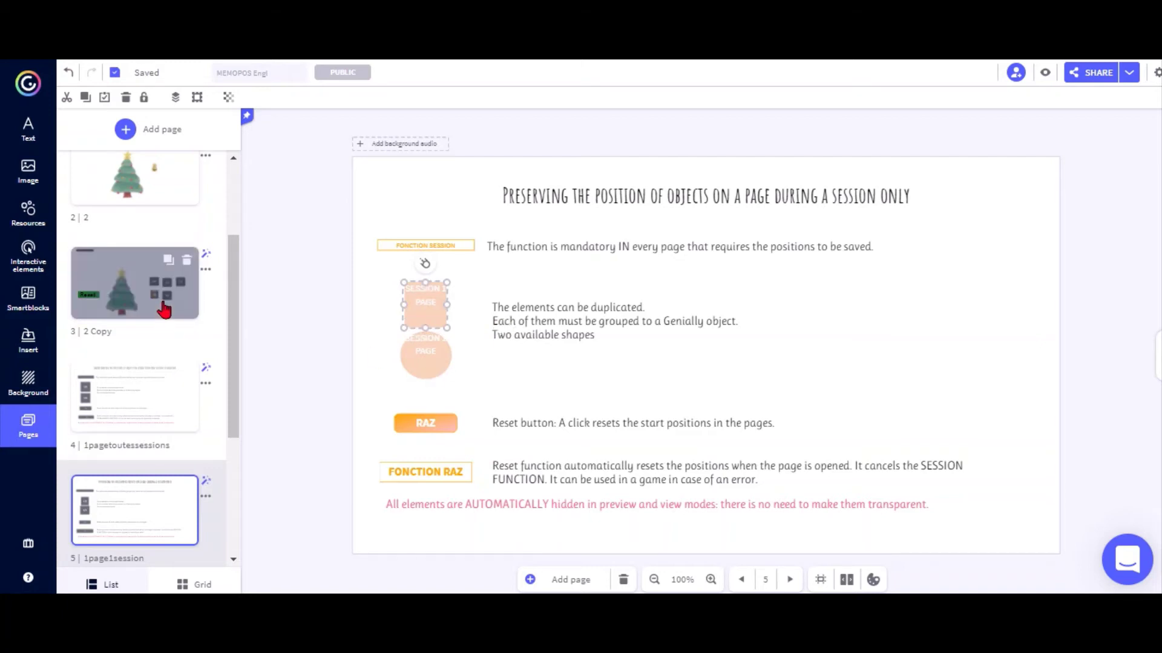
{"action": "left_click", "coordinate": [165, 310]}
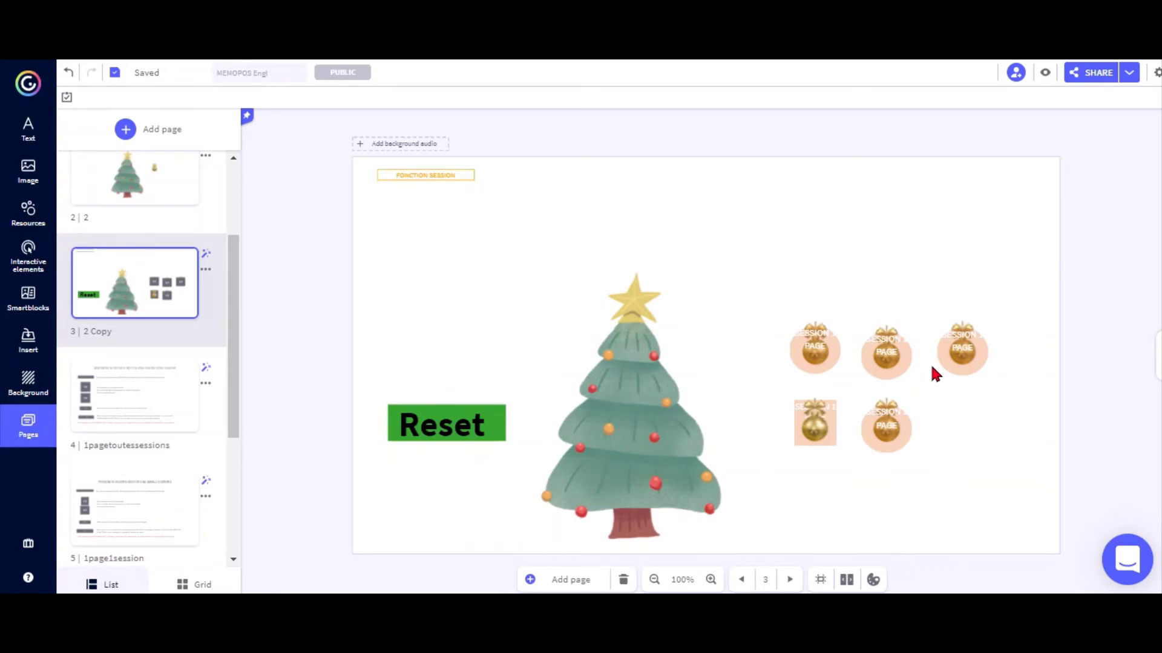
- Place the top-left gold ornament inside its pink SESSION PAGE circle and group them
{"action": "left_click", "coordinate": [822, 364]}
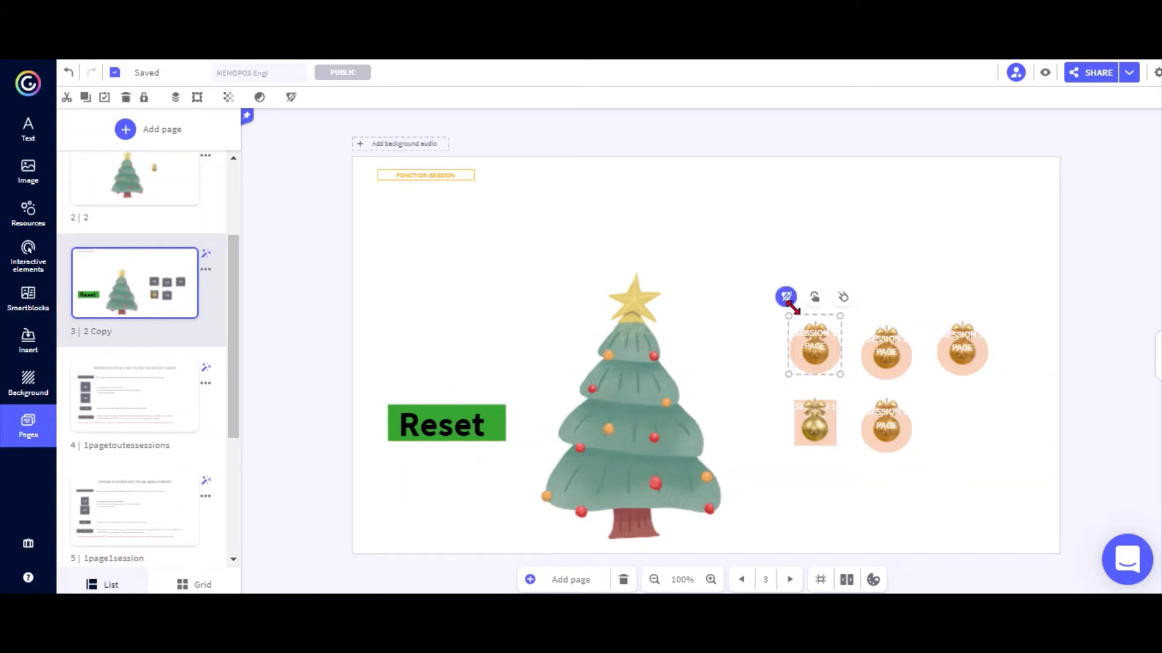
{"action": "mouse_move", "coordinate": [810, 348]}
{"action": "left_mouse_down"}
{"action": "mouse_move", "coordinate": [812, 272]}
{"action": "mouse_move", "coordinate": [804, 346]}
{"action": "left_mouse_up"}
{"action": "left_click_drag", "start_coordinate": [812, 291], "coordinate": [809, 337]}
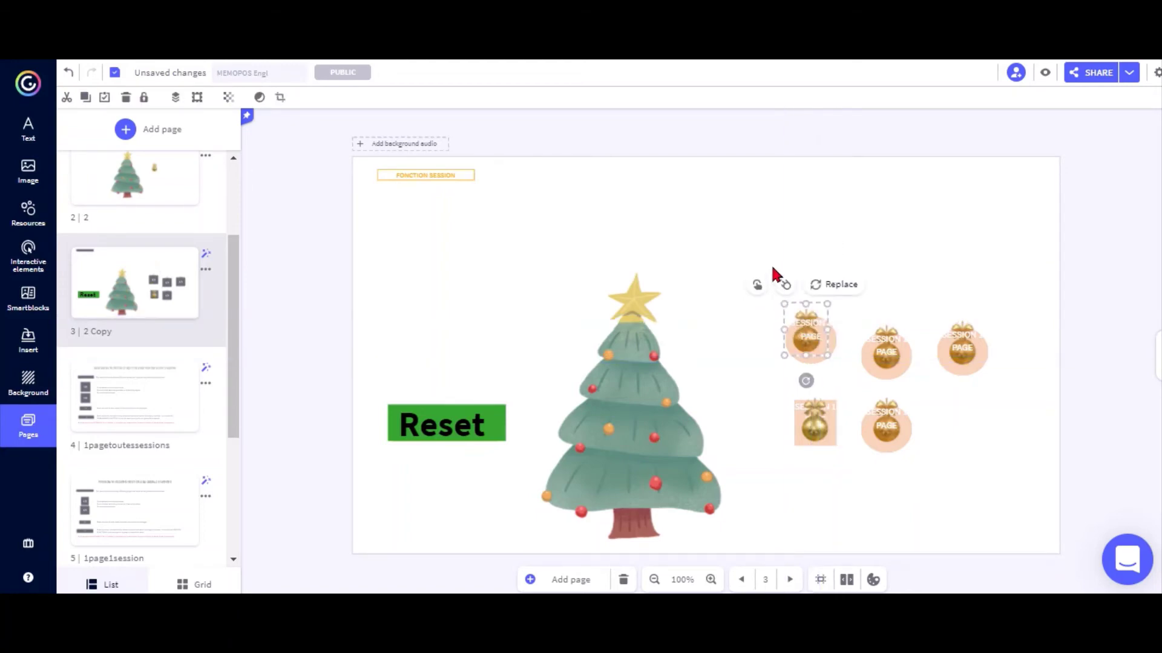
{"action": "left_click_drag", "start_coordinate": [773, 269], "coordinate": [845, 375]}
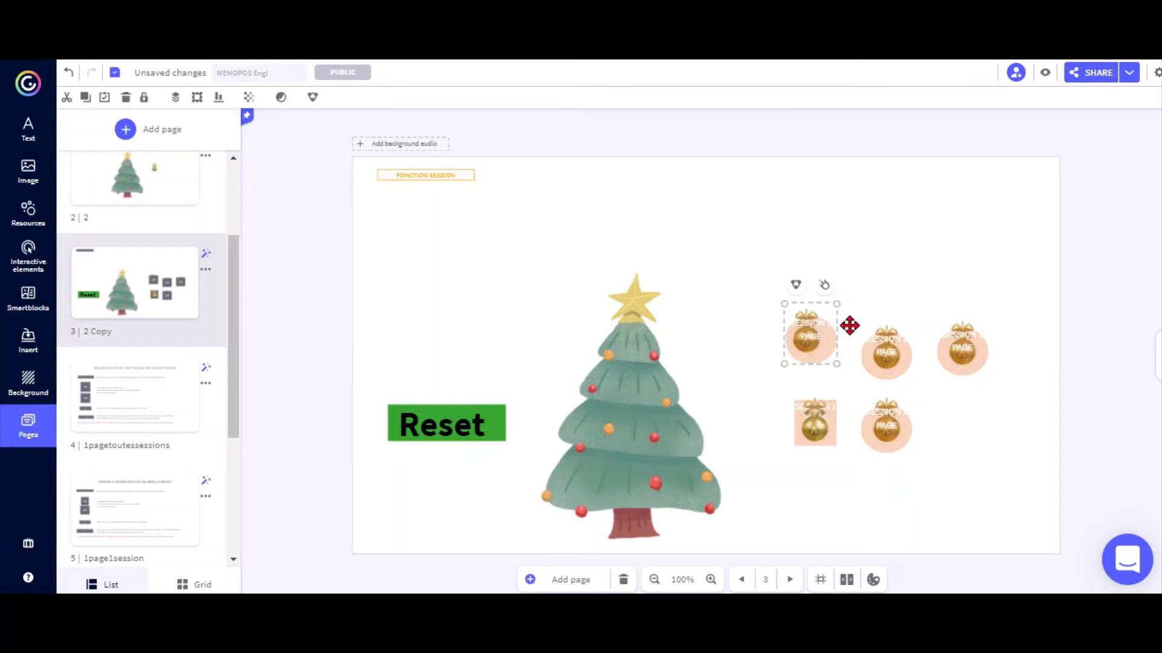
{"action": "left_click", "coordinate": [796, 284]}
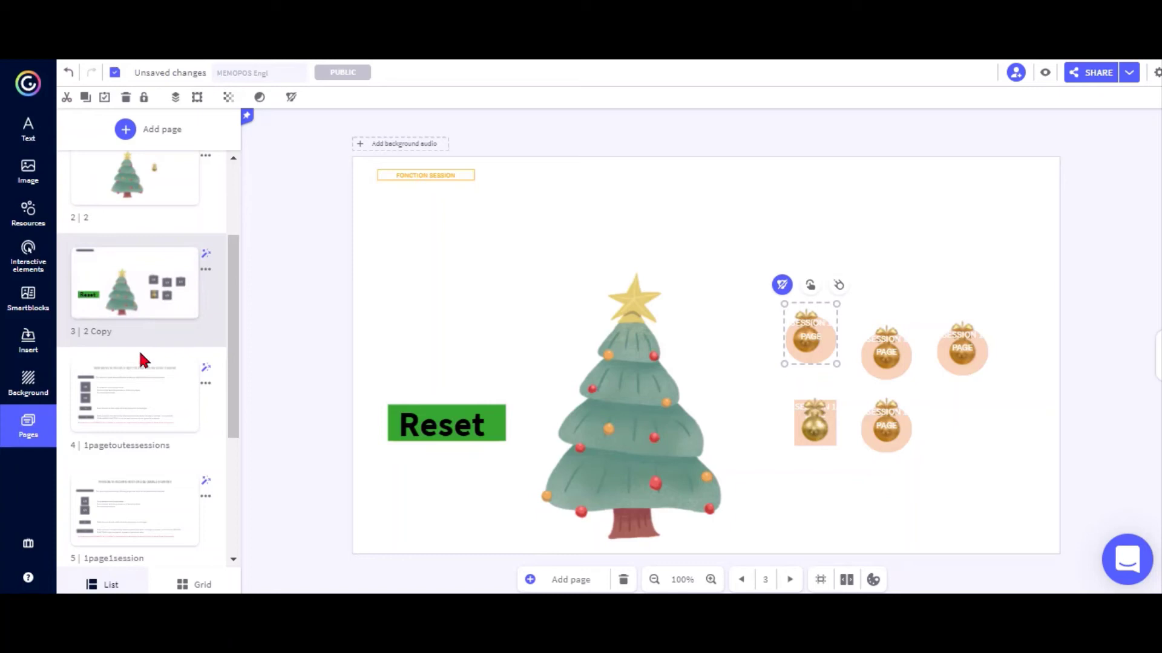
- Copy the orange RAZ button from page 5 and paste it above the Reset box on page 3
{"action": "left_click", "coordinate": [204, 426]}
{"action": "left_click", "coordinate": [134, 515]}
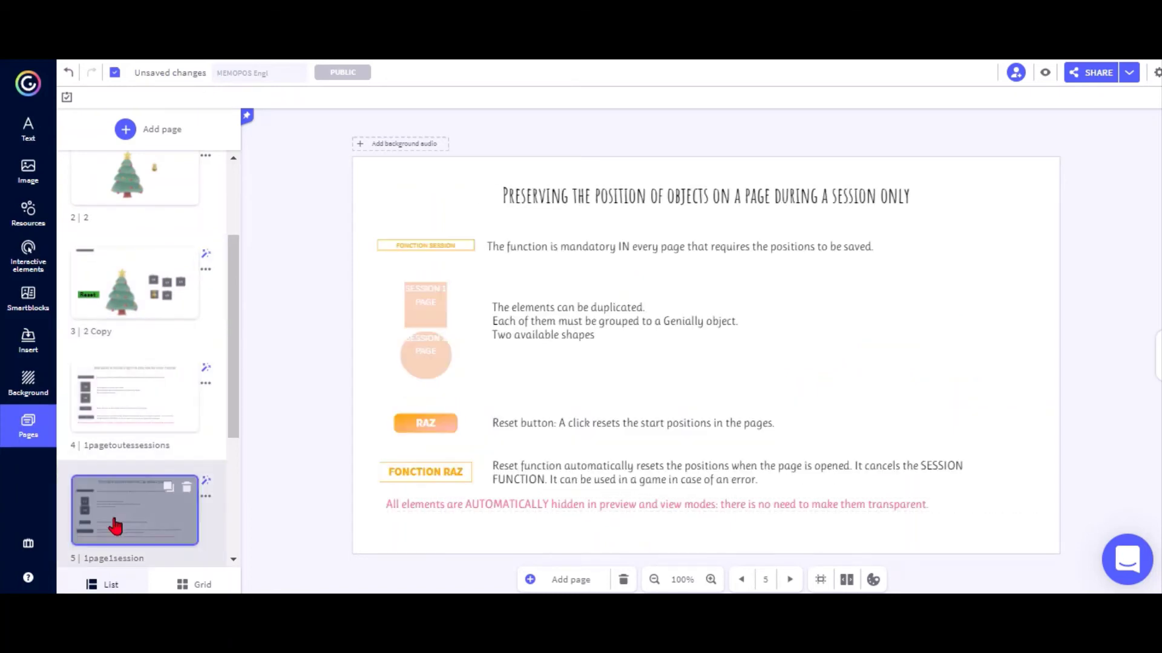
{"action": "left_click", "coordinate": [423, 422]}
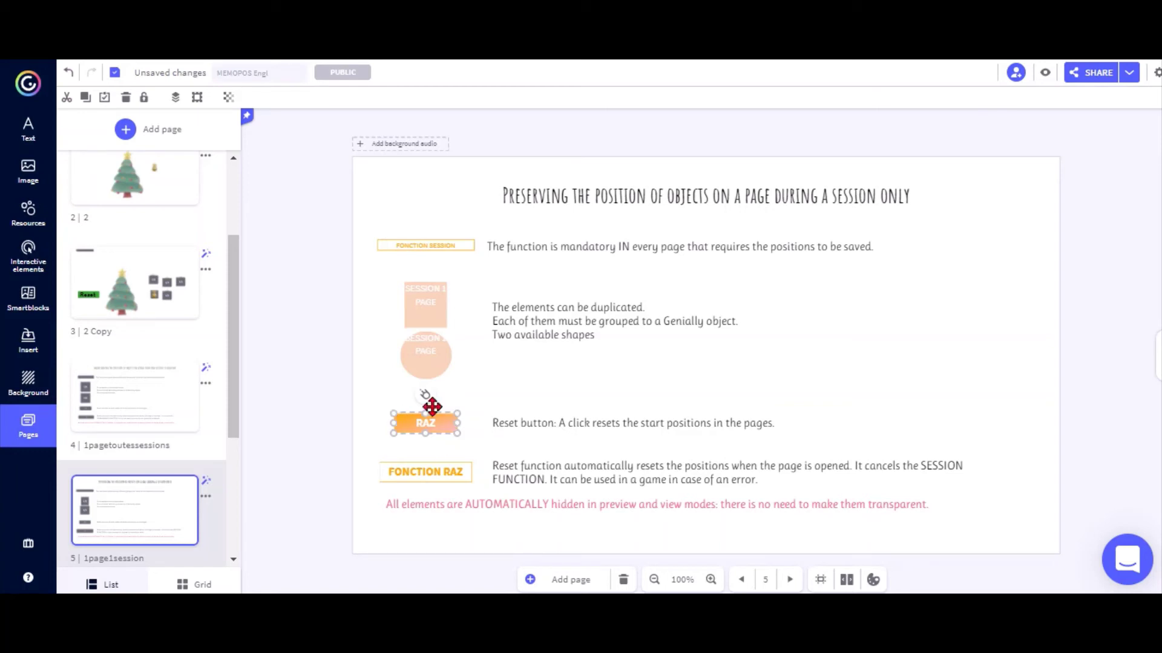
{"action": "left_click", "coordinate": [180, 321]}
{"action": "key", "text": "ctrl+v"}
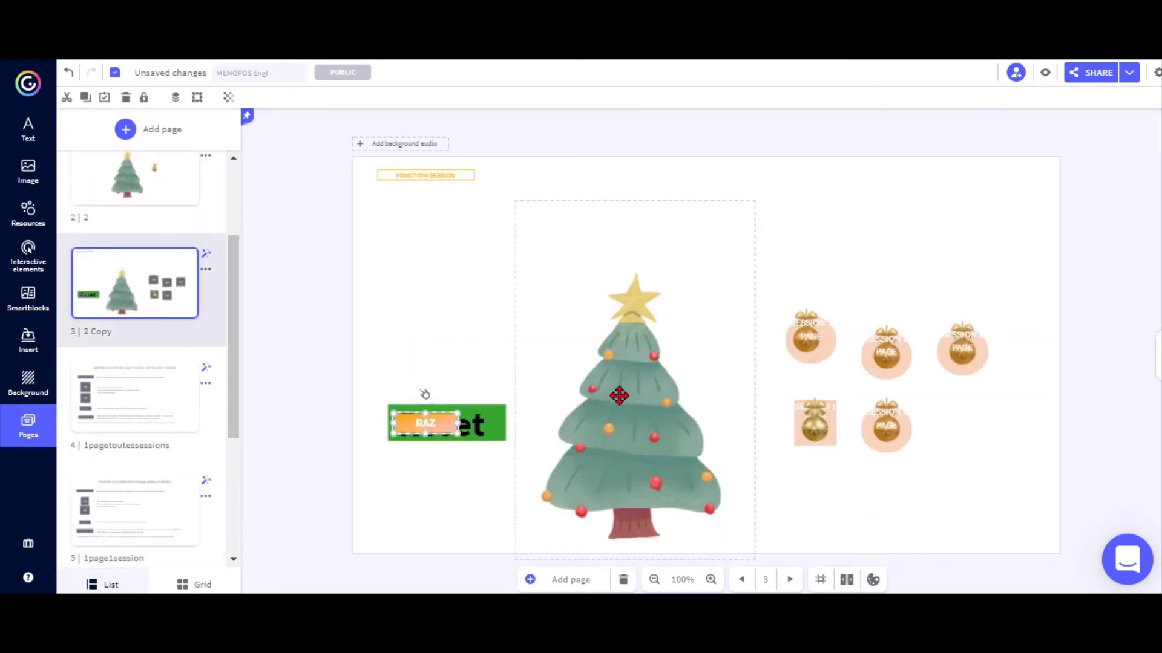
{"action": "left_click_drag", "start_coordinate": [447, 414], "coordinate": [468, 326]}
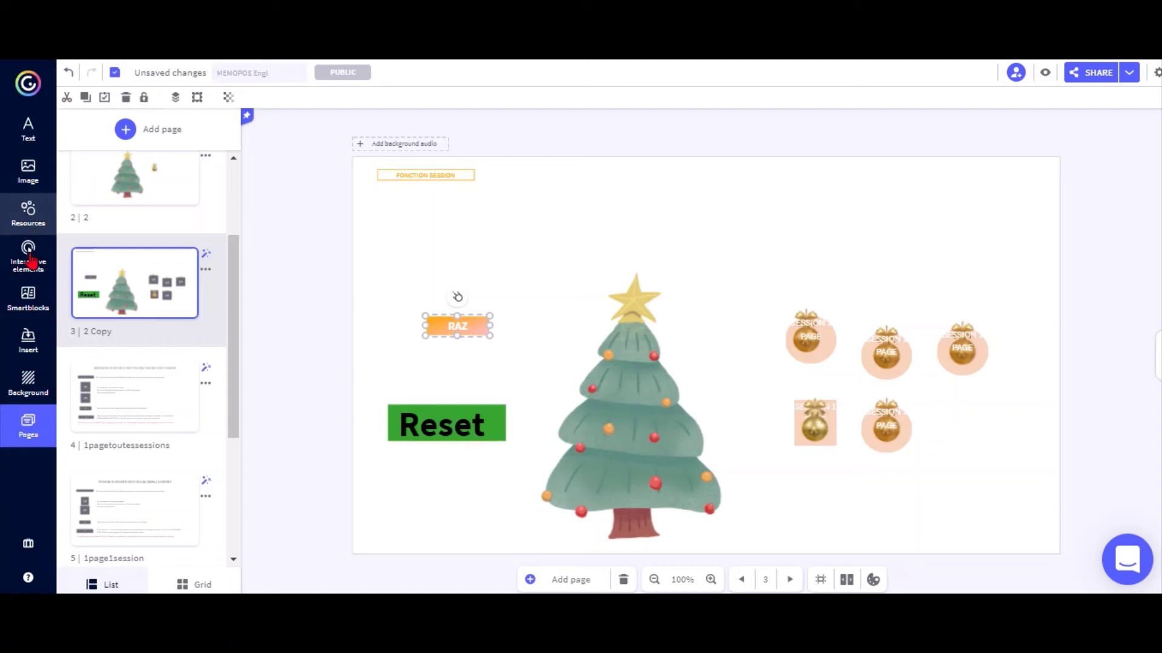
- Add a grey square from the shapes library and flatten it into a short bar above Reset
{"action": "left_click", "coordinate": [29, 259]}
{"action": "left_click", "coordinate": [34, 306]}
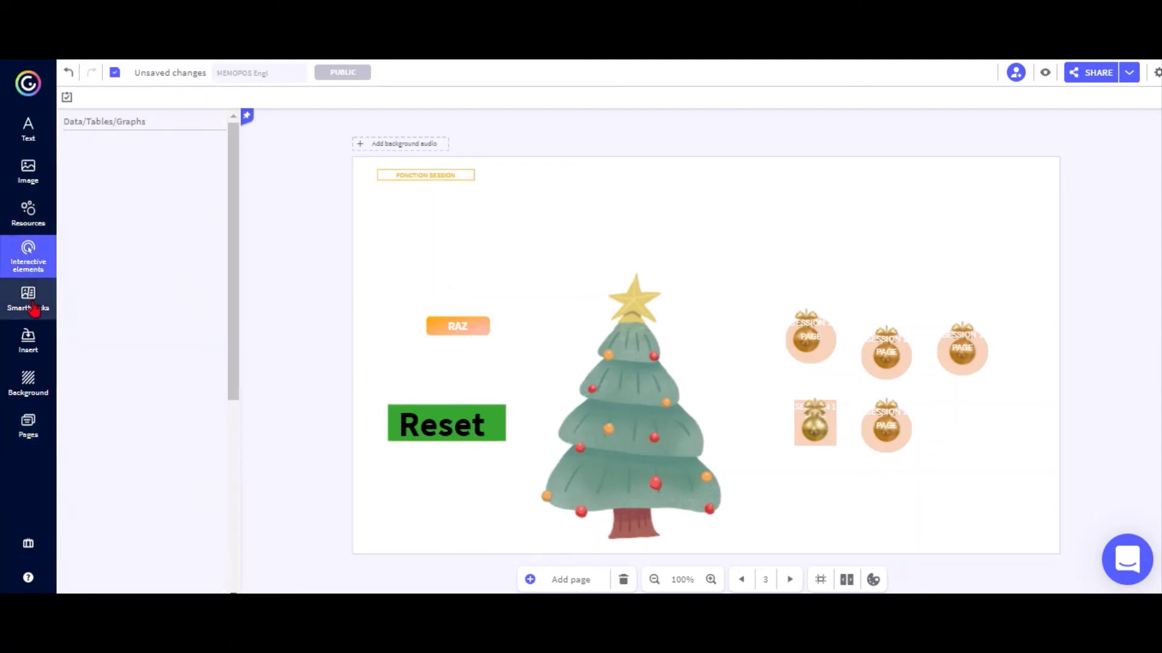
{"action": "left_click", "coordinate": [28, 174]}
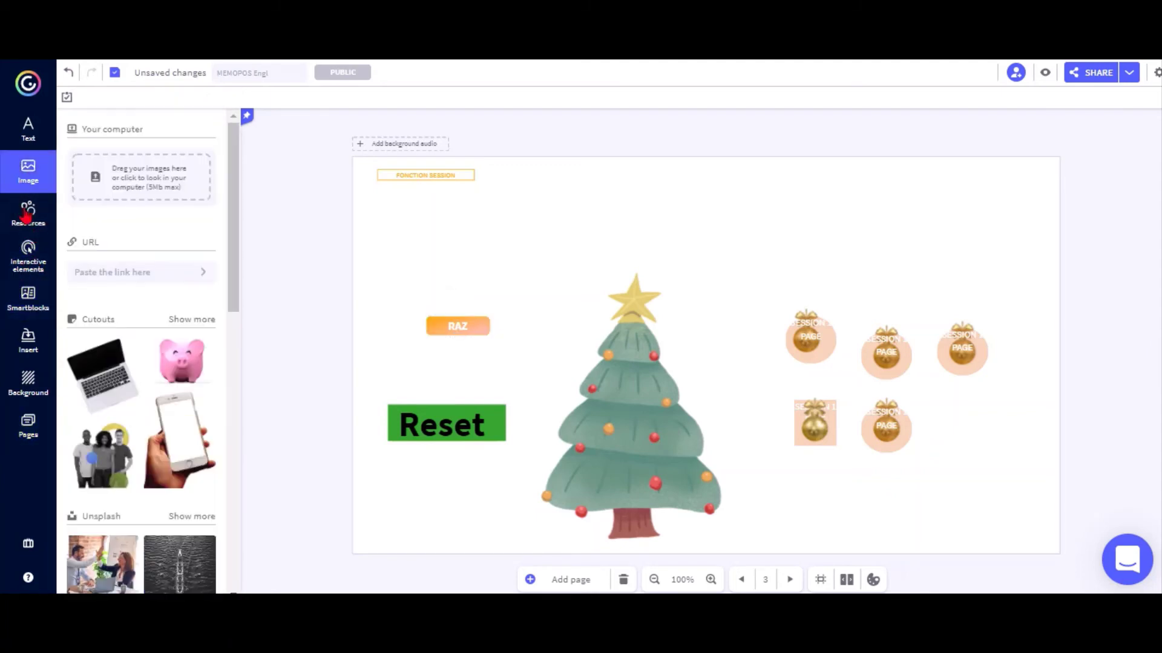
{"action": "left_click", "coordinate": [26, 214]}
{"action": "left_click", "coordinate": [90, 330]}
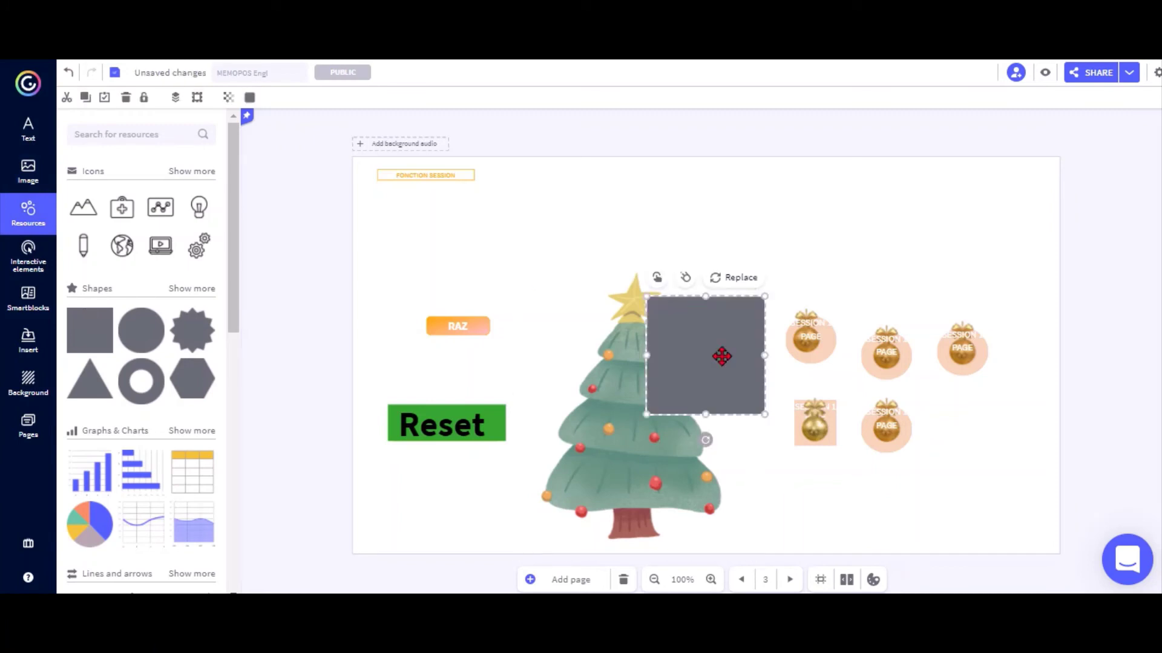
{"action": "left_click_drag", "start_coordinate": [722, 356], "coordinate": [475, 299]}
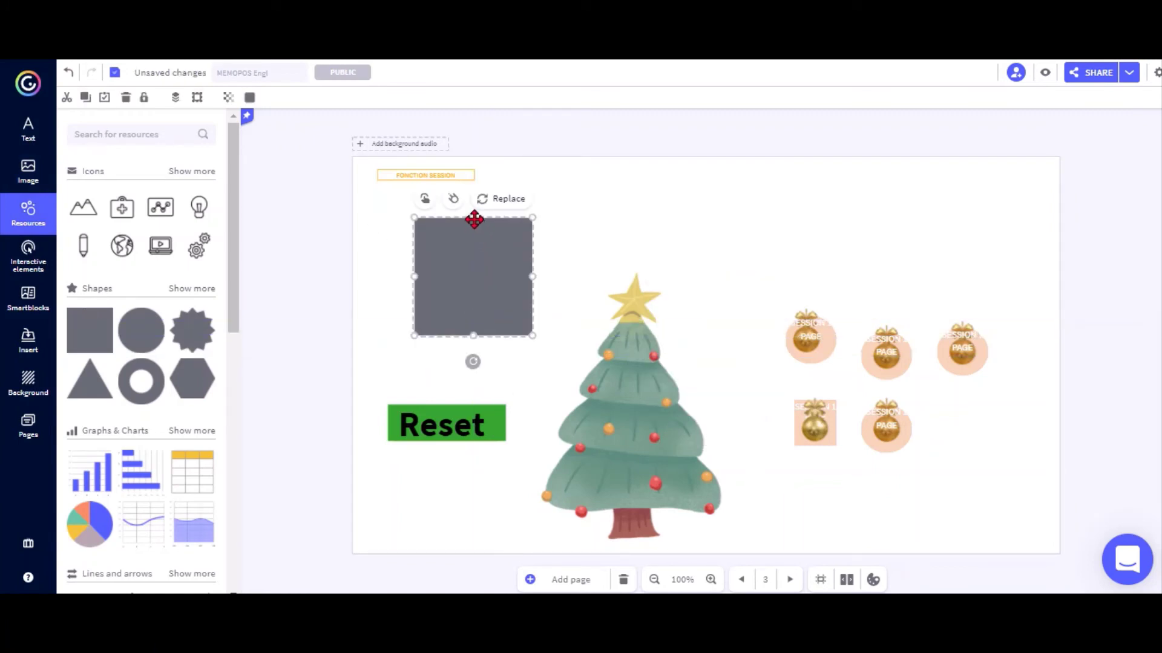
{"action": "left_click_drag", "start_coordinate": [474, 219], "coordinate": [477, 361]}
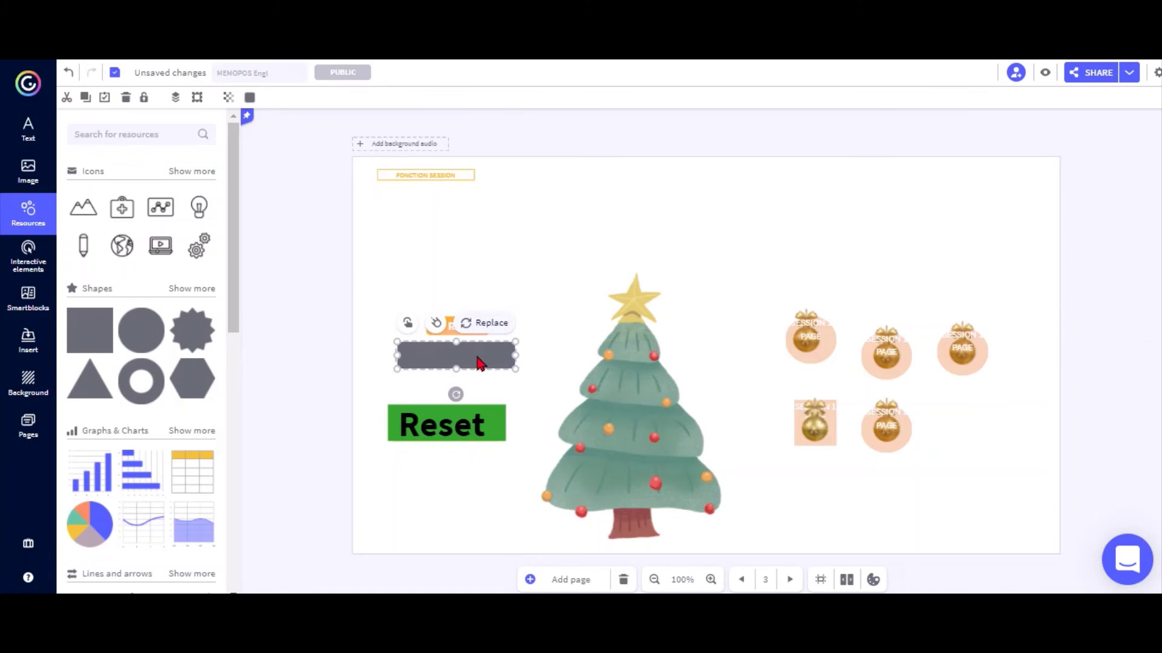
- Cover the RAZ button with the grey bar, group the two, and preview the page
{"action": "left_click", "coordinate": [449, 295]}
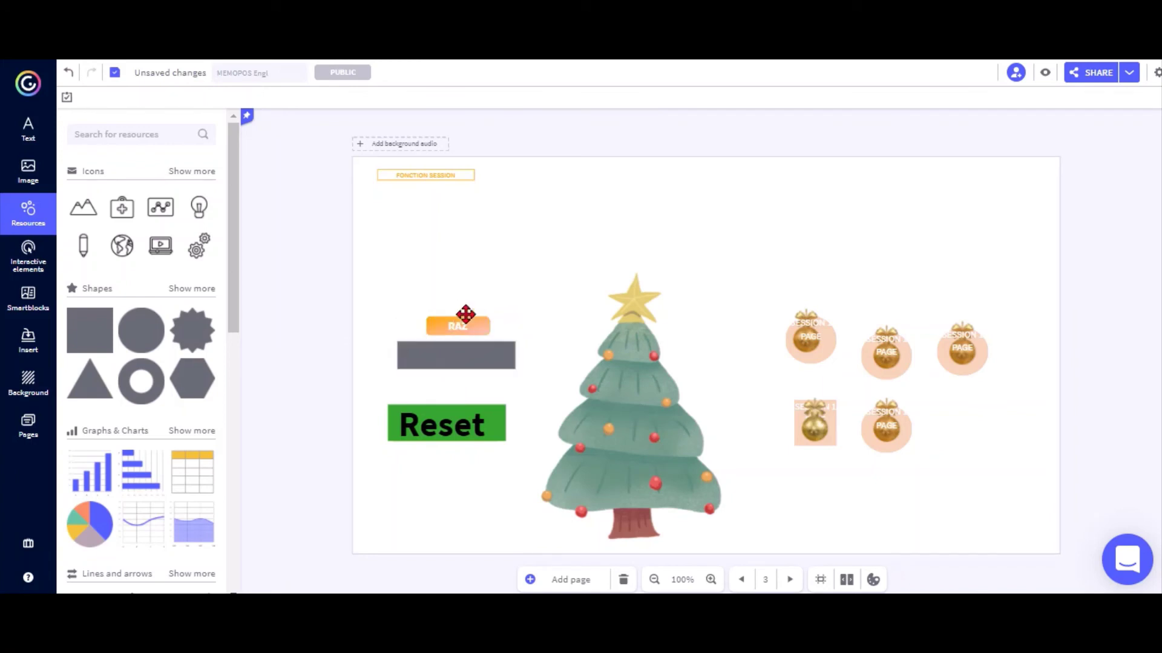
{"action": "left_click_drag", "start_coordinate": [461, 353], "coordinate": [462, 325]}
{"action": "left_click_drag", "start_coordinate": [379, 280], "coordinate": [533, 359]}
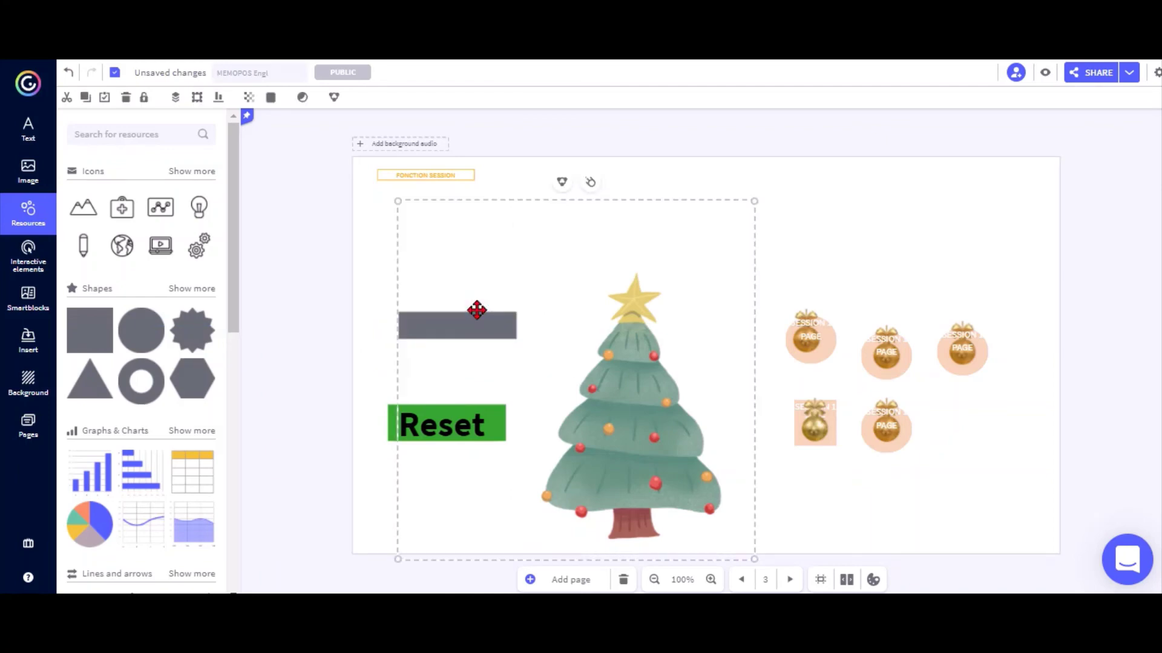
{"action": "left_click", "coordinate": [362, 345]}
{"action": "left_click_drag", "start_coordinate": [389, 285], "coordinate": [480, 344]}
{"action": "left_click", "coordinate": [445, 295]}
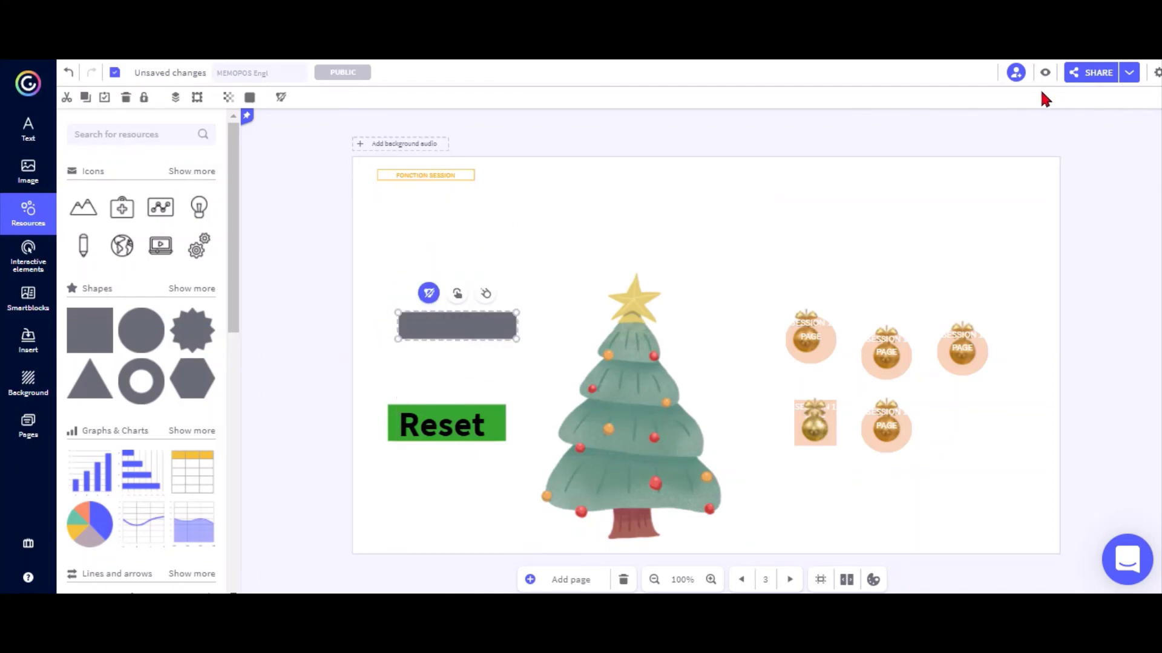
{"action": "left_click", "coordinate": [1045, 73]}
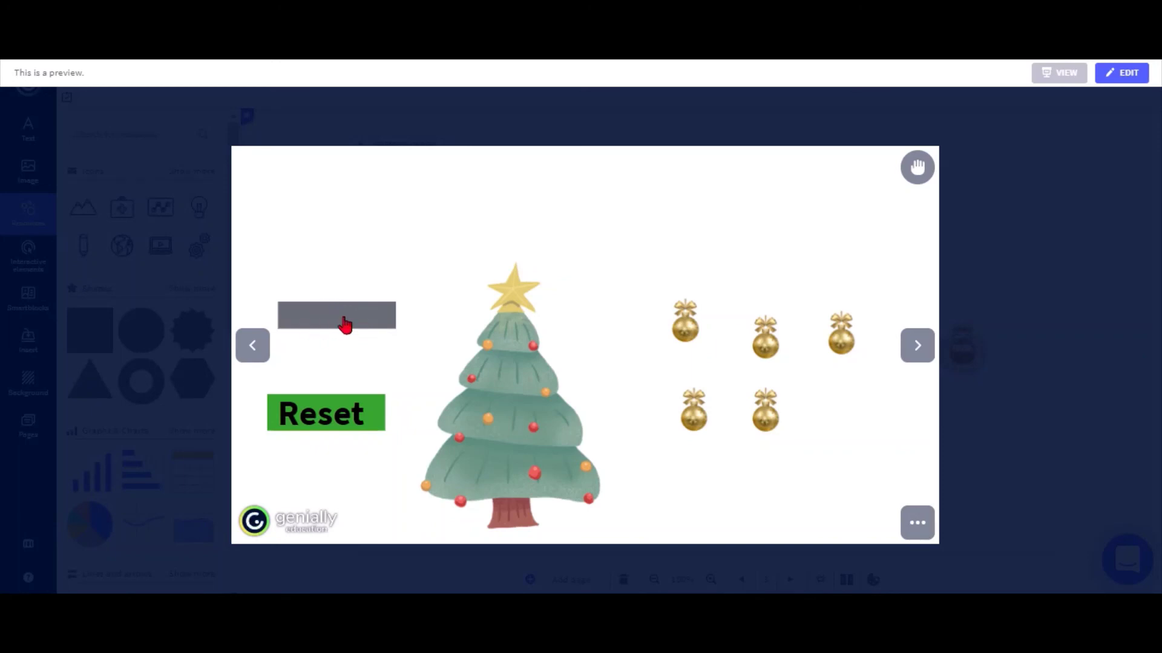
- Exit the preview and slide the grey rectangle down to uncover the RAZ button
{"action": "key", "text": "Escape"}
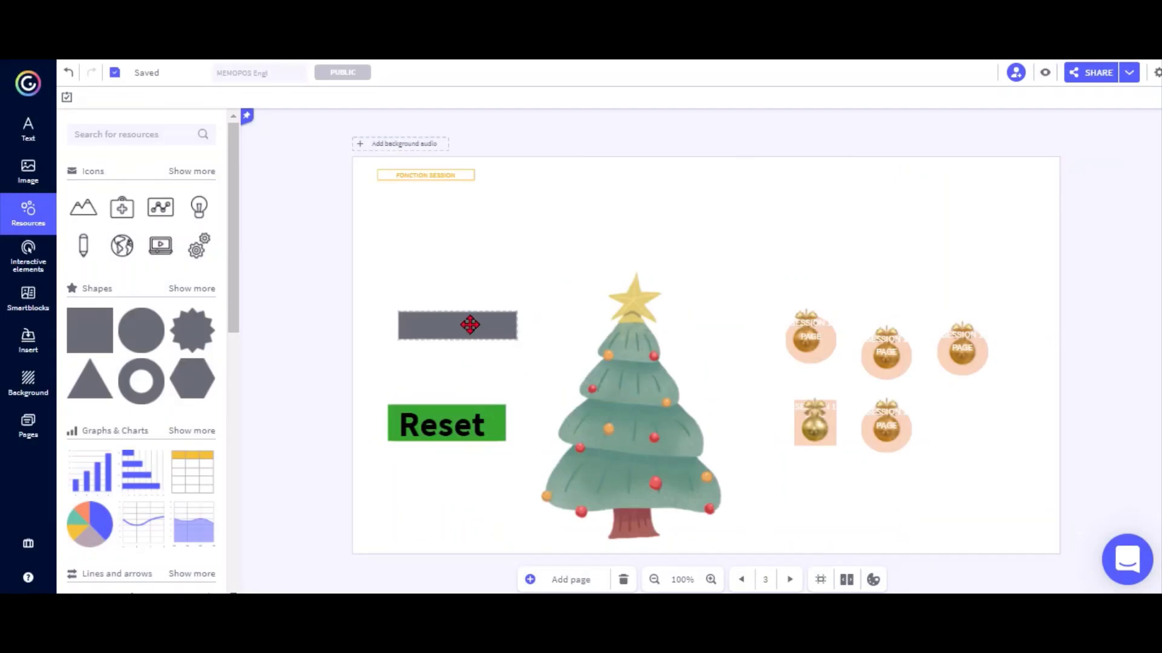
{"action": "left_click_drag", "start_coordinate": [470, 324], "coordinate": [470, 276]}
{"action": "left_click", "coordinate": [462, 342]}
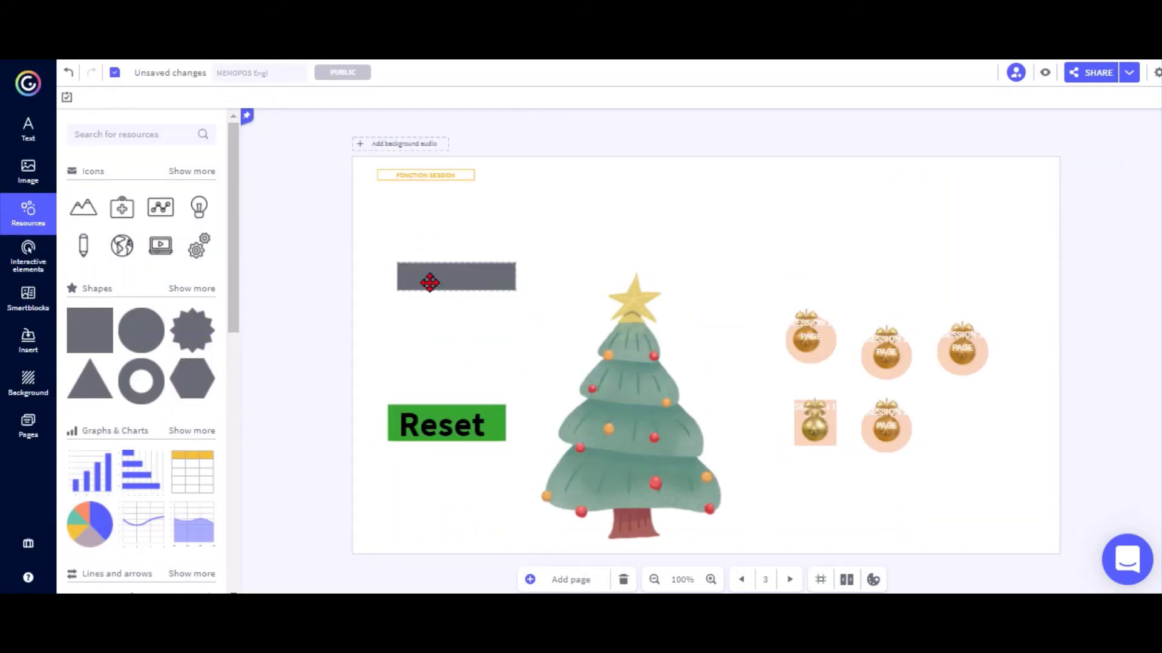
{"action": "left_click", "coordinate": [429, 282]}
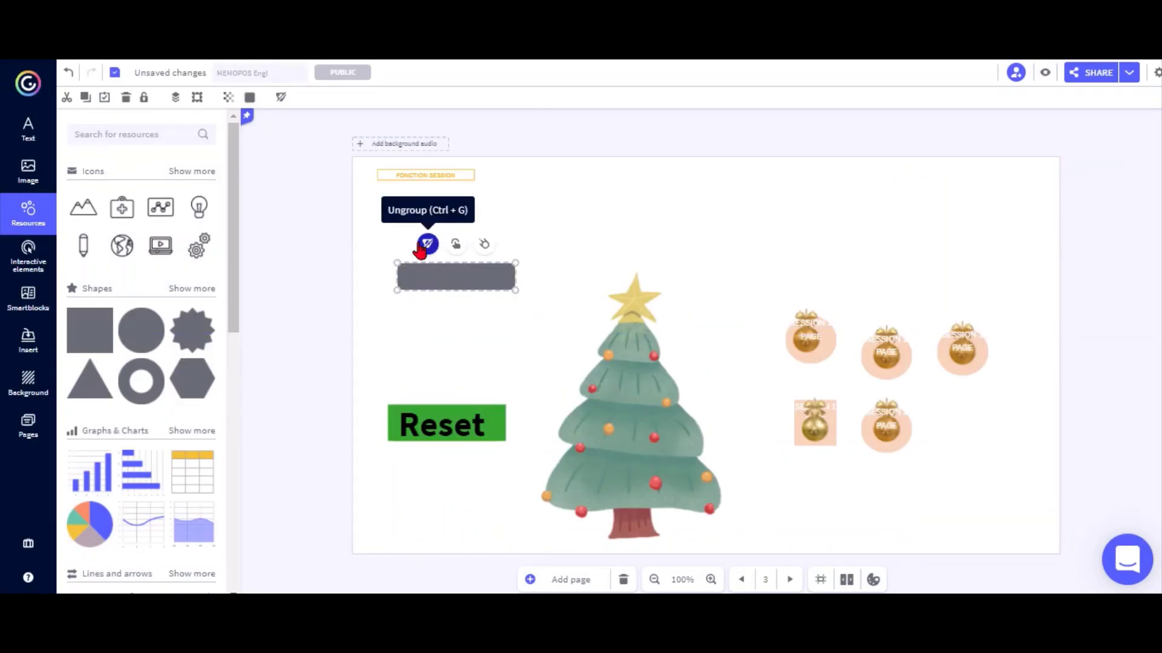
{"action": "left_click_drag", "start_coordinate": [430, 275], "coordinate": [431, 352]}
- Widen RAZ to the left, make it taller, and lay the grey box back over it
{"action": "left_click", "coordinate": [437, 278]}
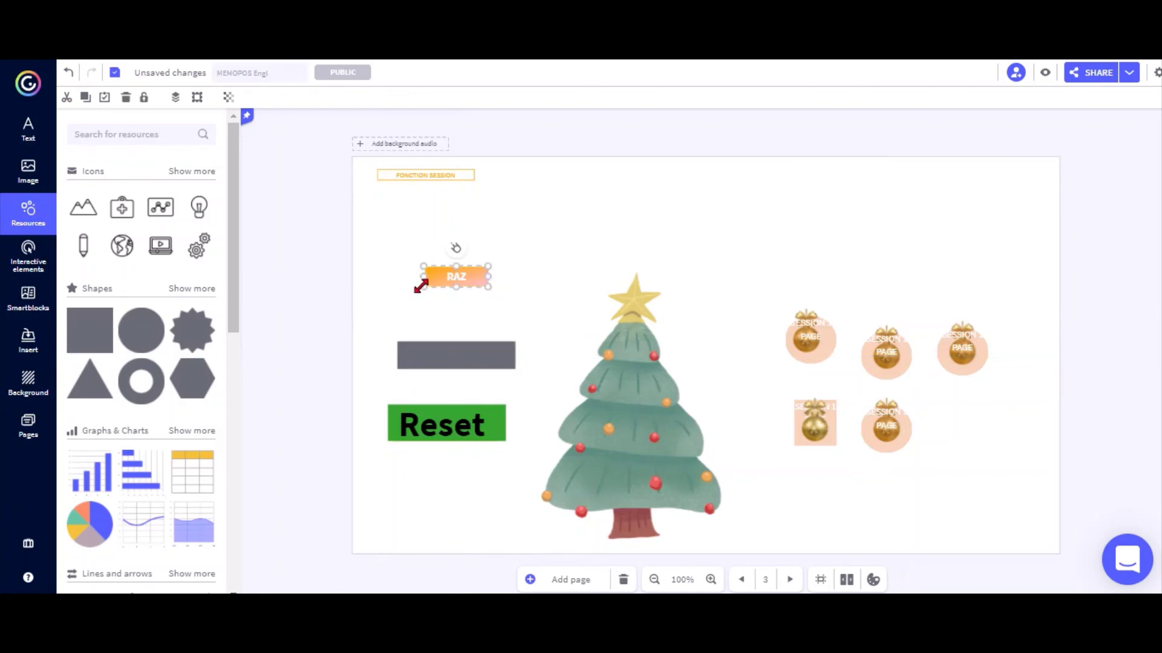
{"action": "mouse_move", "coordinate": [423, 277]}
{"action": "left_mouse_down"}
{"action": "mouse_move", "coordinate": [375, 276]}
{"action": "mouse_move", "coordinate": [430, 297]}
{"action": "left_mouse_up"}
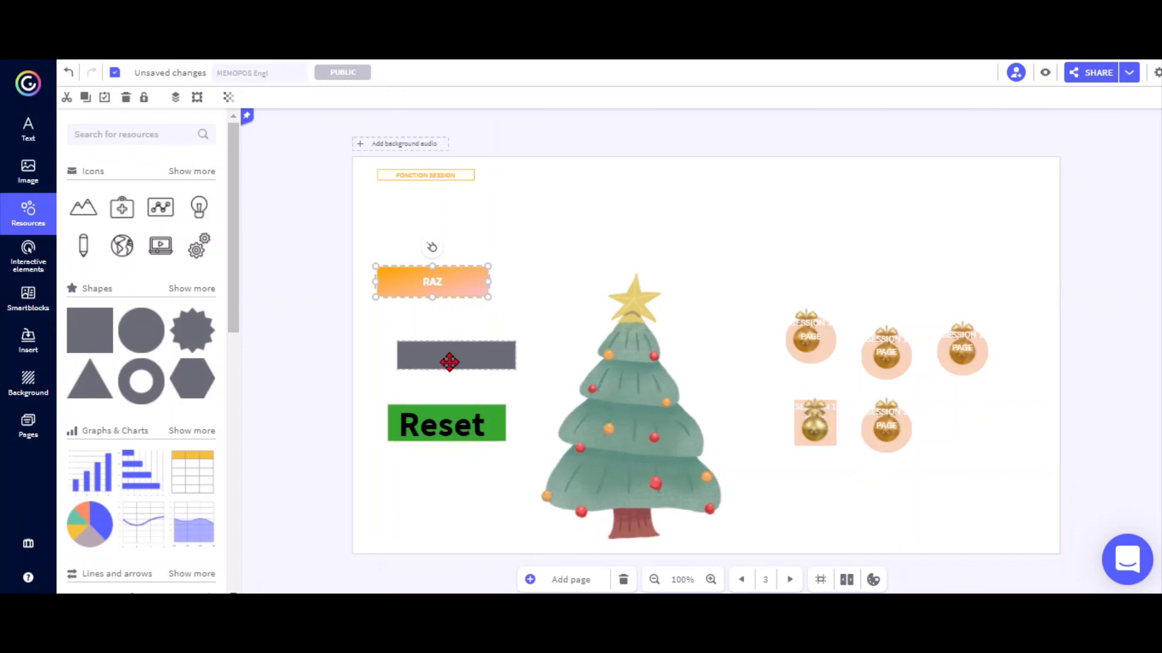
{"action": "left_click_drag", "start_coordinate": [446, 356], "coordinate": [430, 299]}
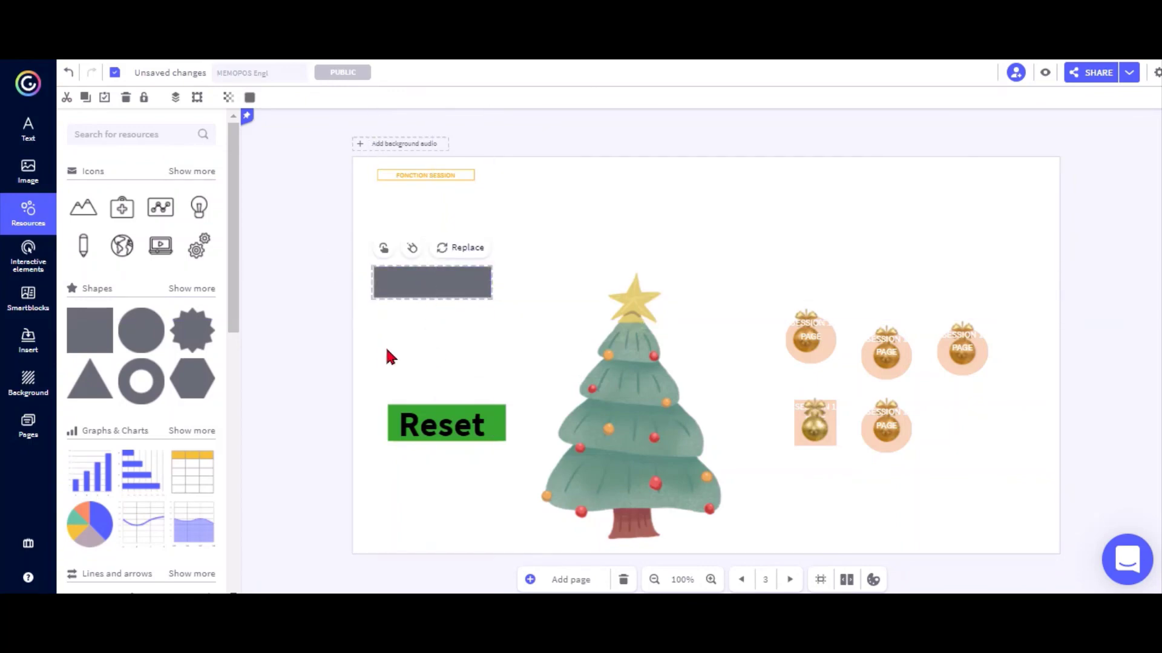